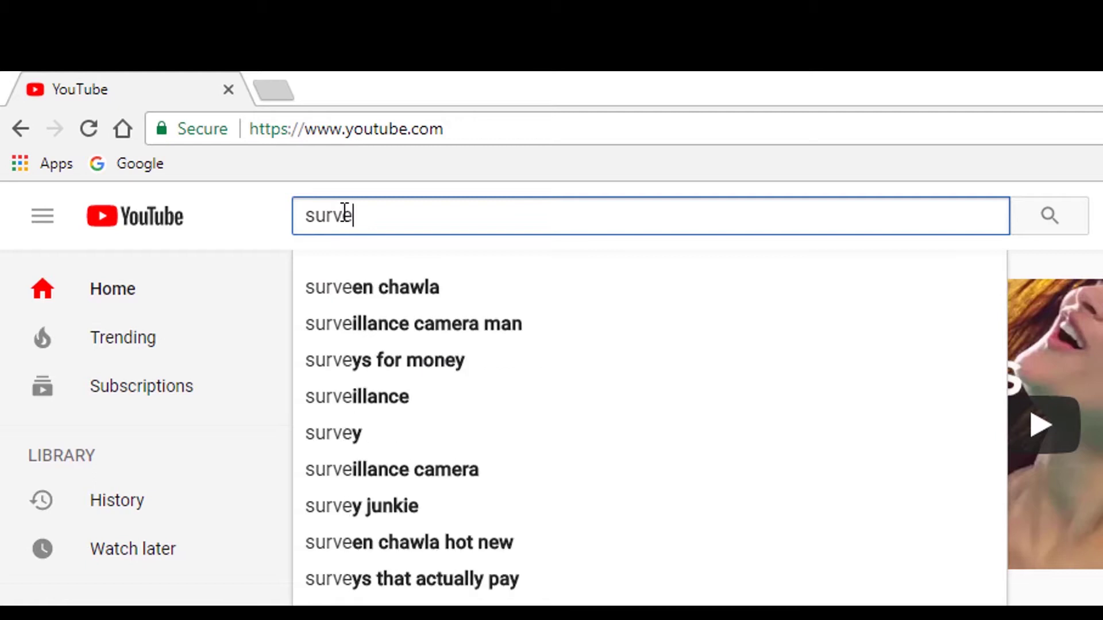
- Search YouTube for the surveying channel by name and open its channel page
text(ng wit)
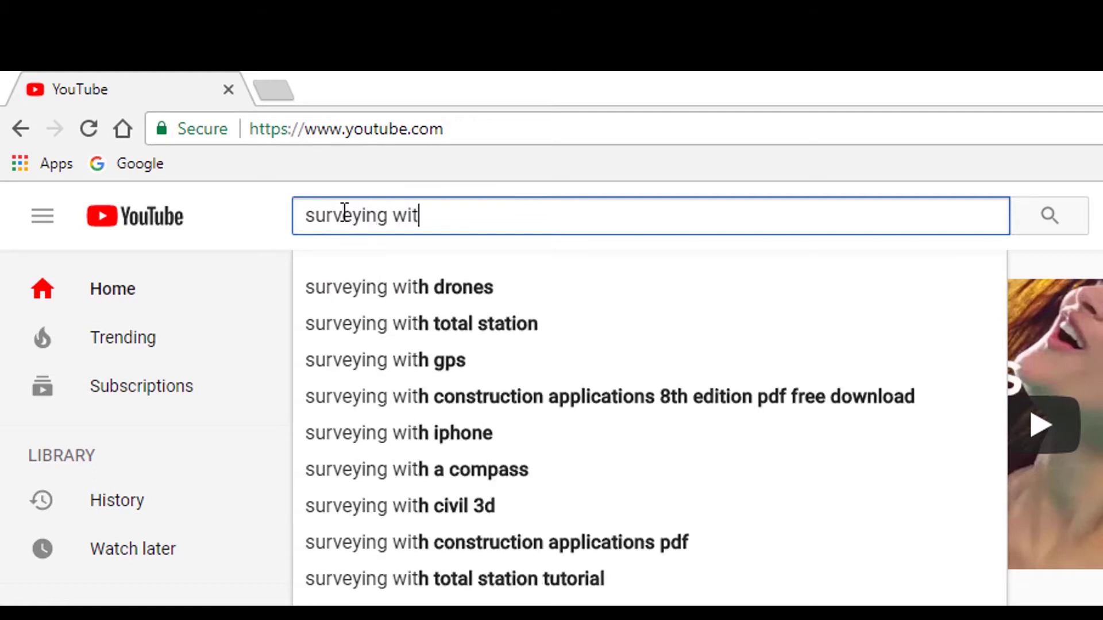
text(h robert)
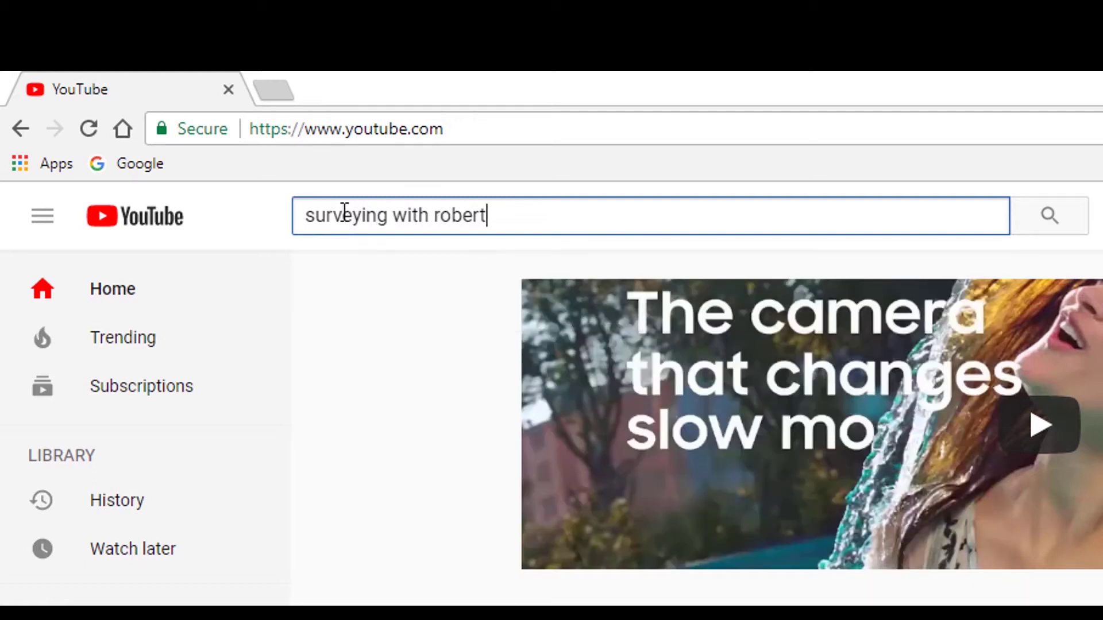
click(1068, 214)
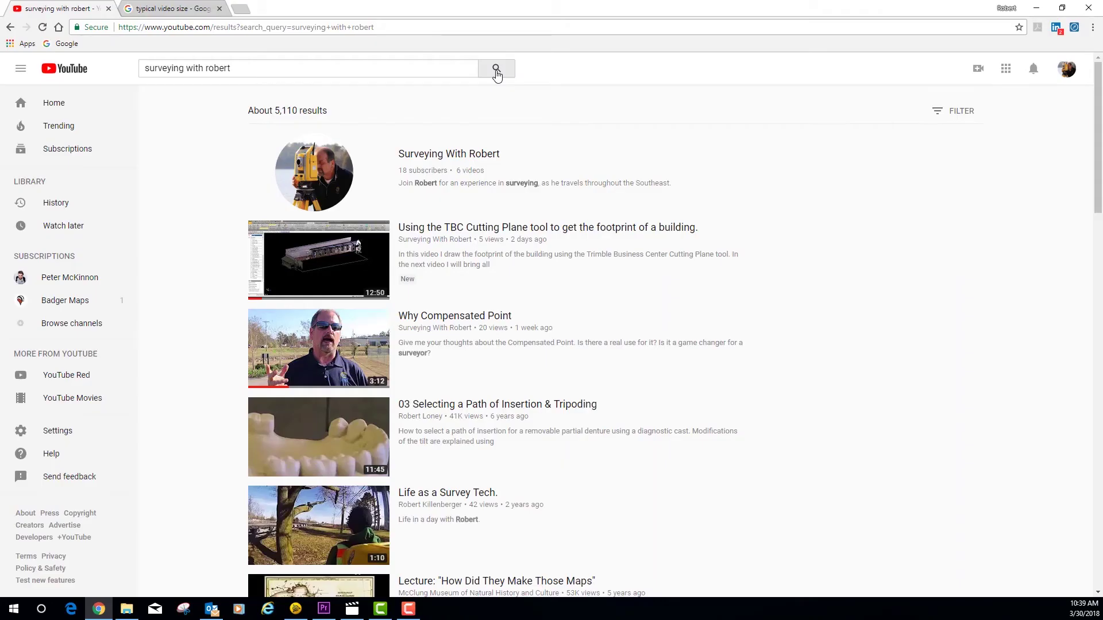
click(325, 174)
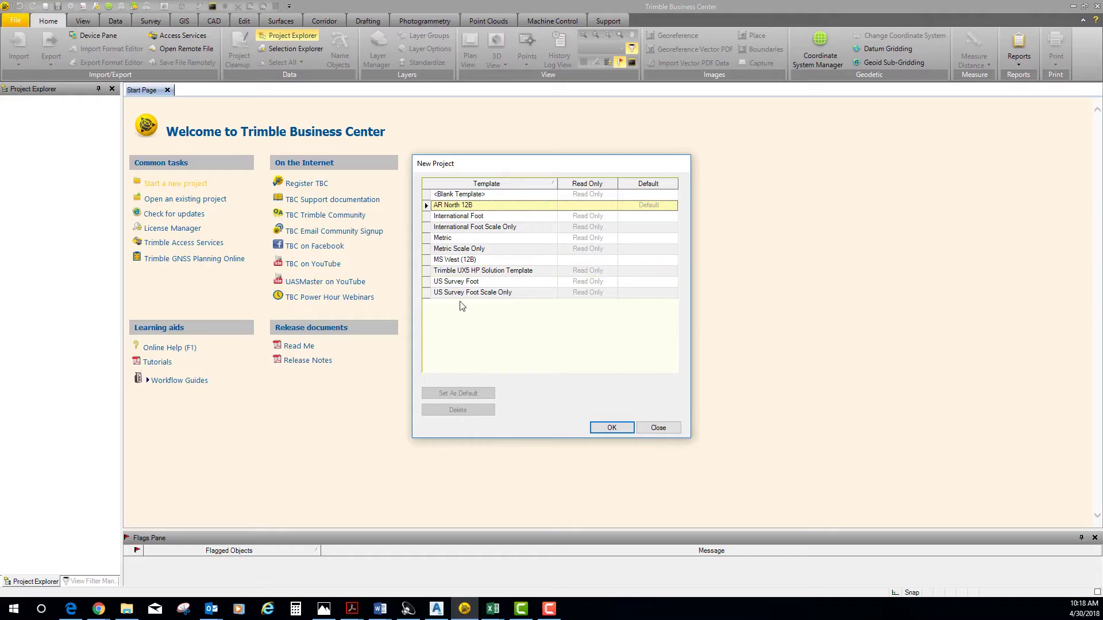
- Create a new project from the US Survey Foot template and hide the plan-view grid lines
click(459, 281)
click(614, 432)
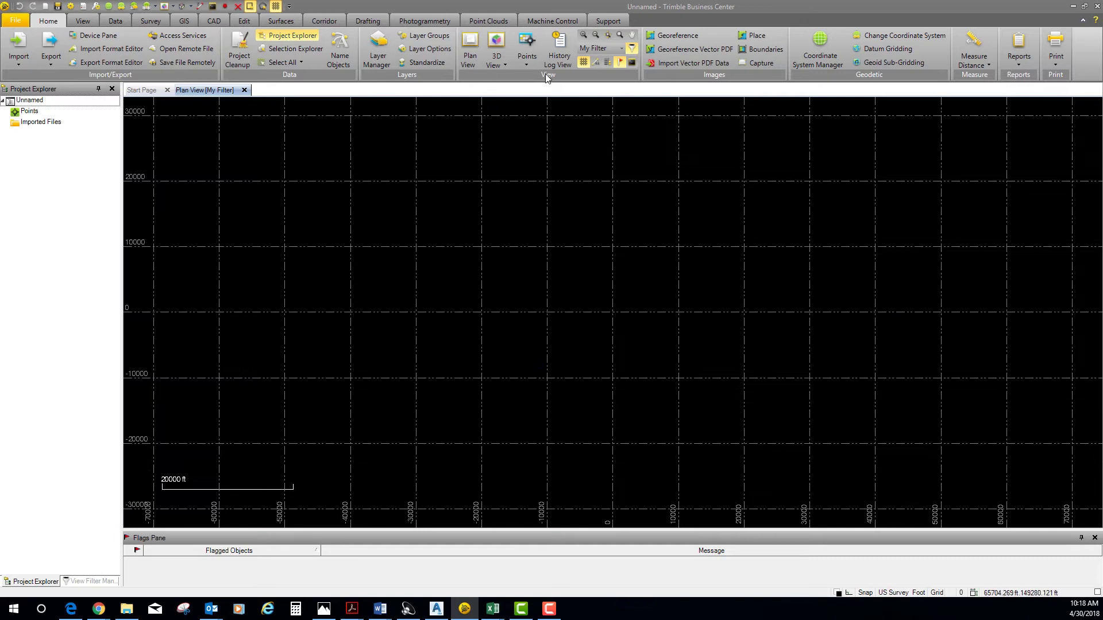
click(583, 62)
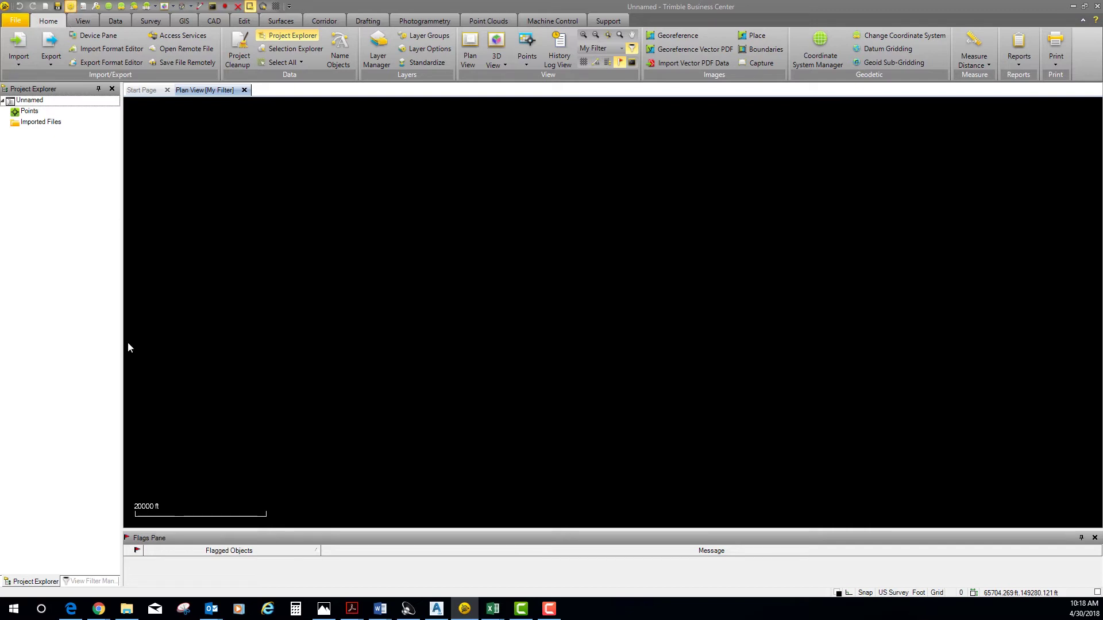
- Set the project coordinate system to Oklahoma North 3501 and drag in the T02 raw receiver file
click(504, 447)
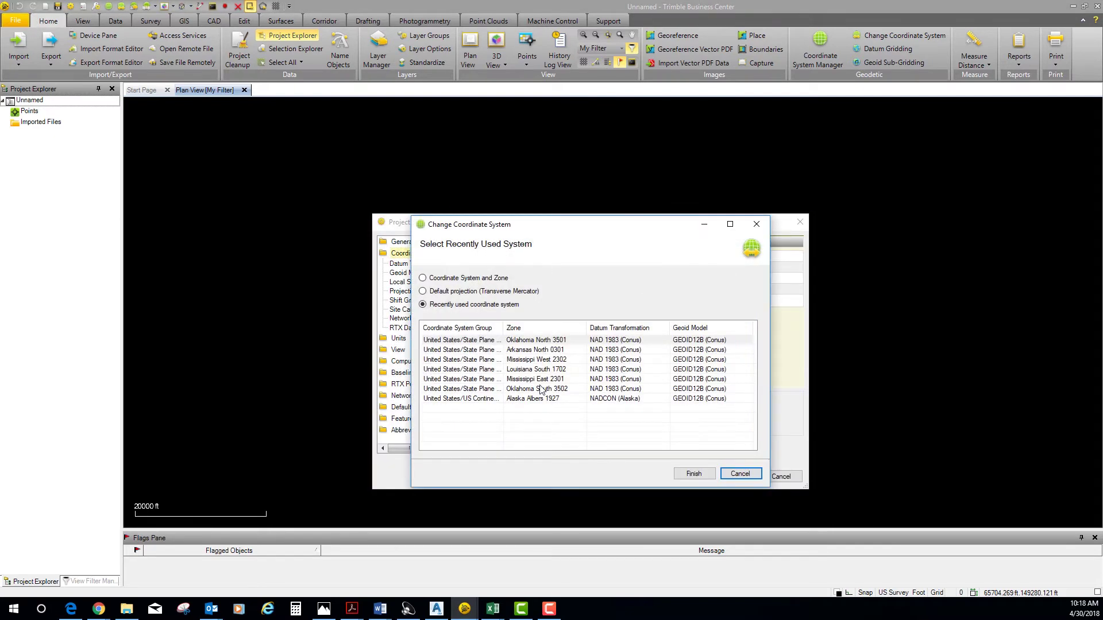
click(541, 343)
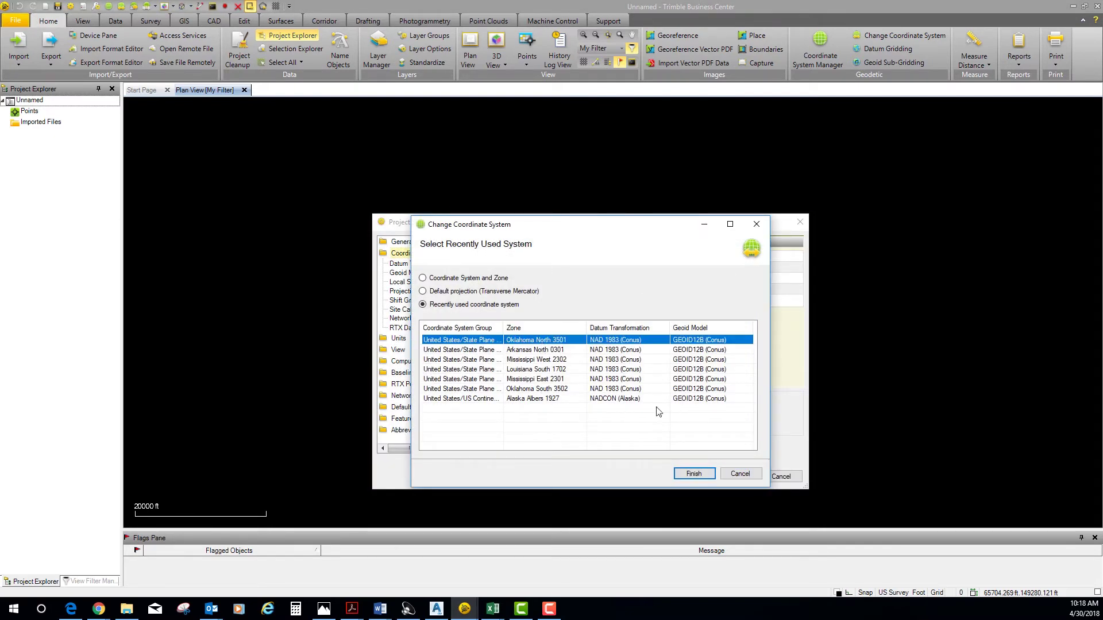
click(701, 476)
click(732, 476)
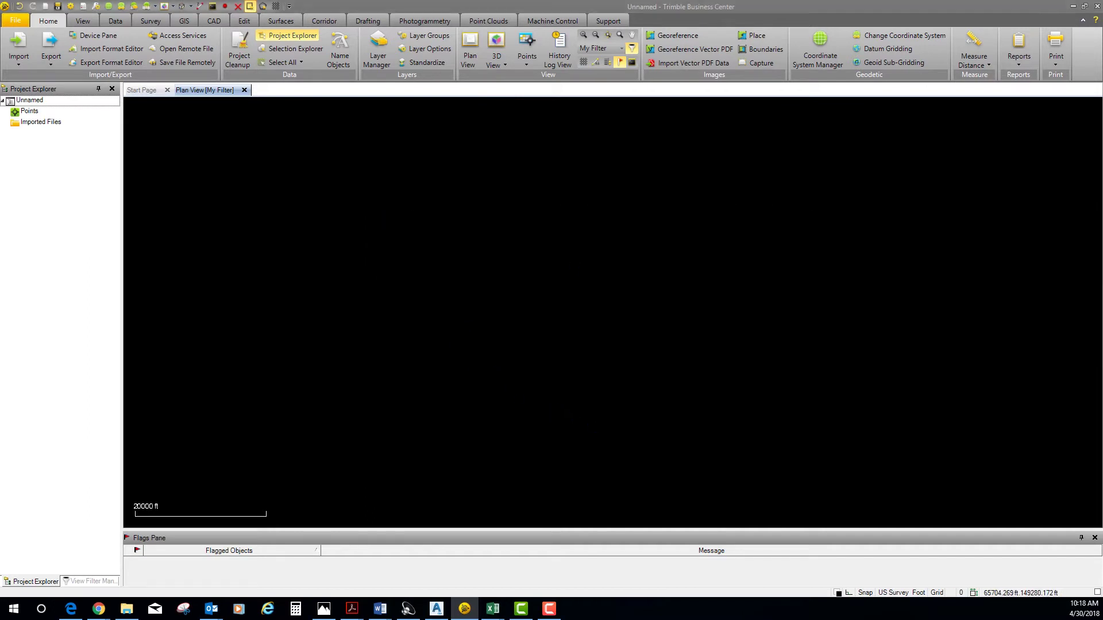
drag(485, 254, 532, 263)
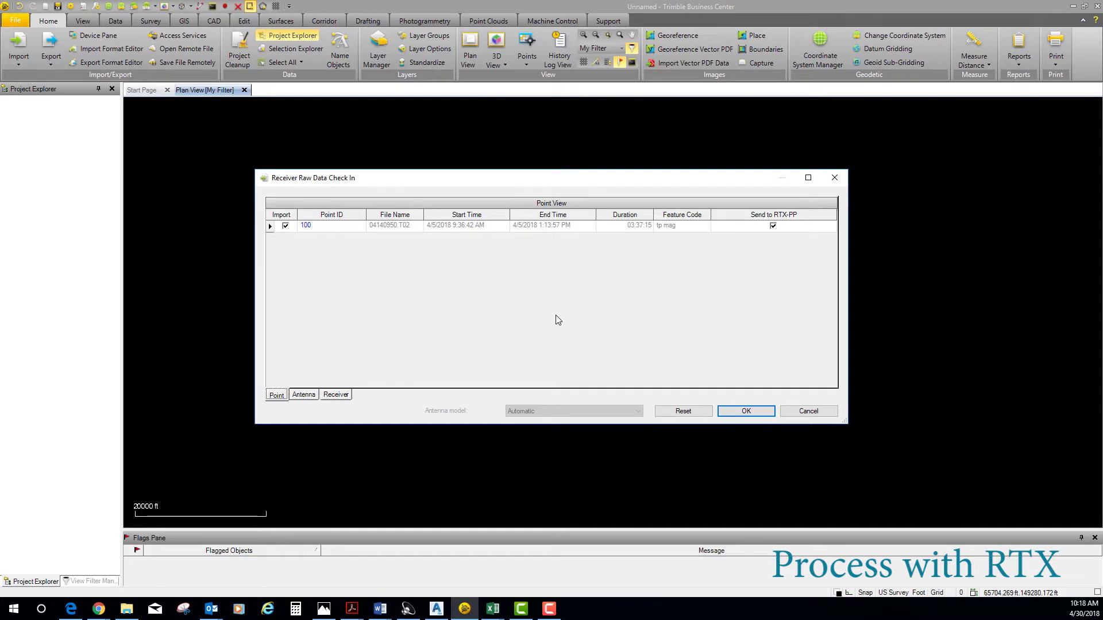
- Check in point 100 for RTX-PP, remove the canceled duplicate job, and import the finished solution without merging
click(746, 411)
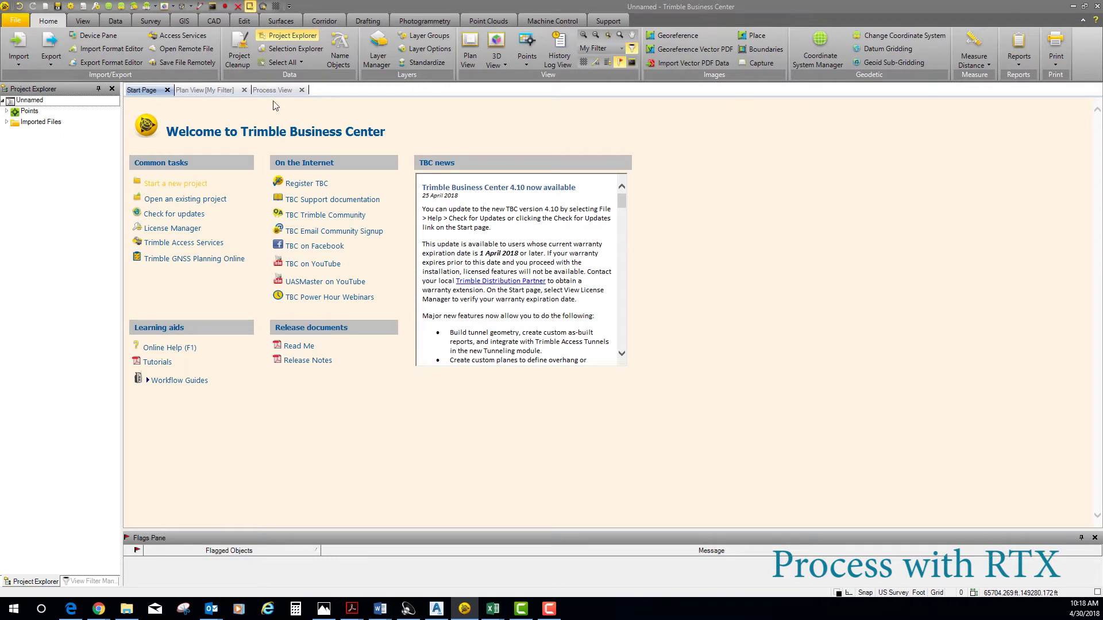
click(274, 90)
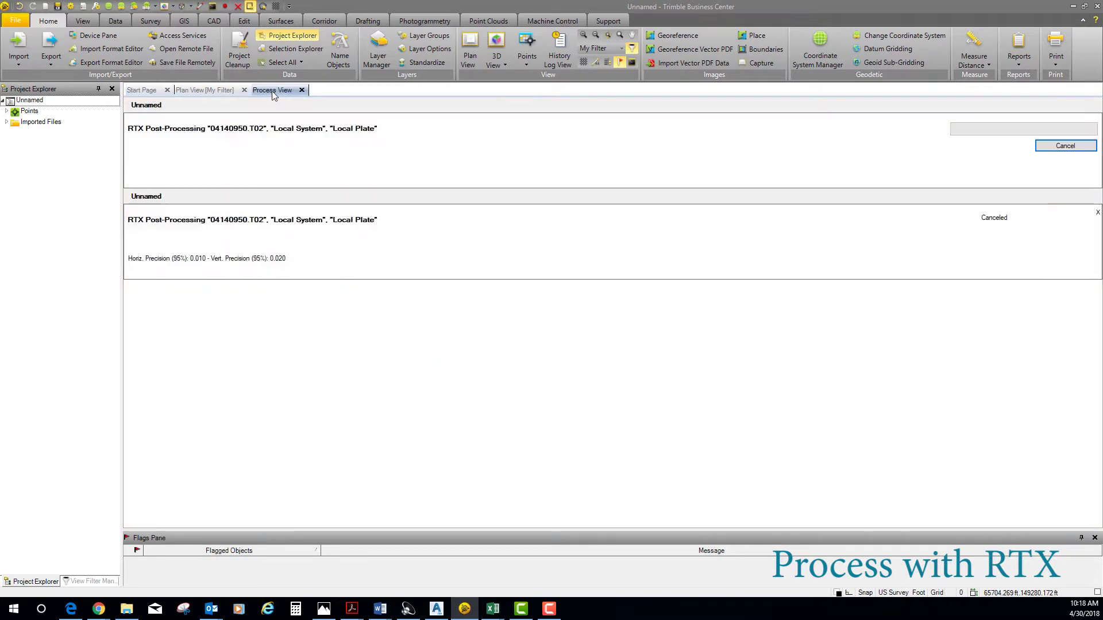
click(1098, 213)
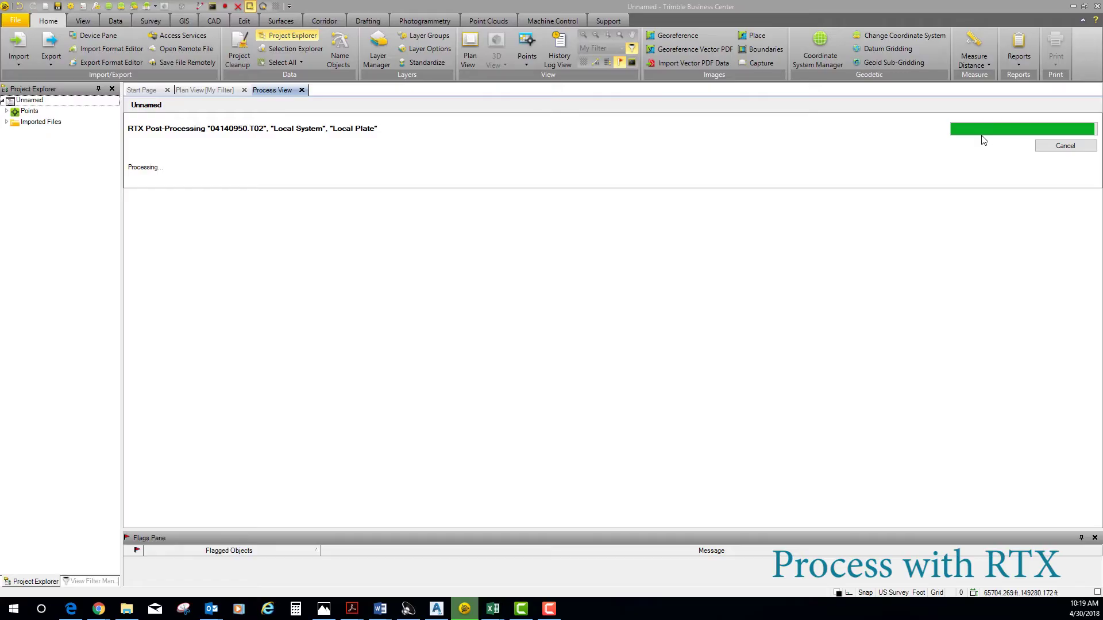
click(1054, 132)
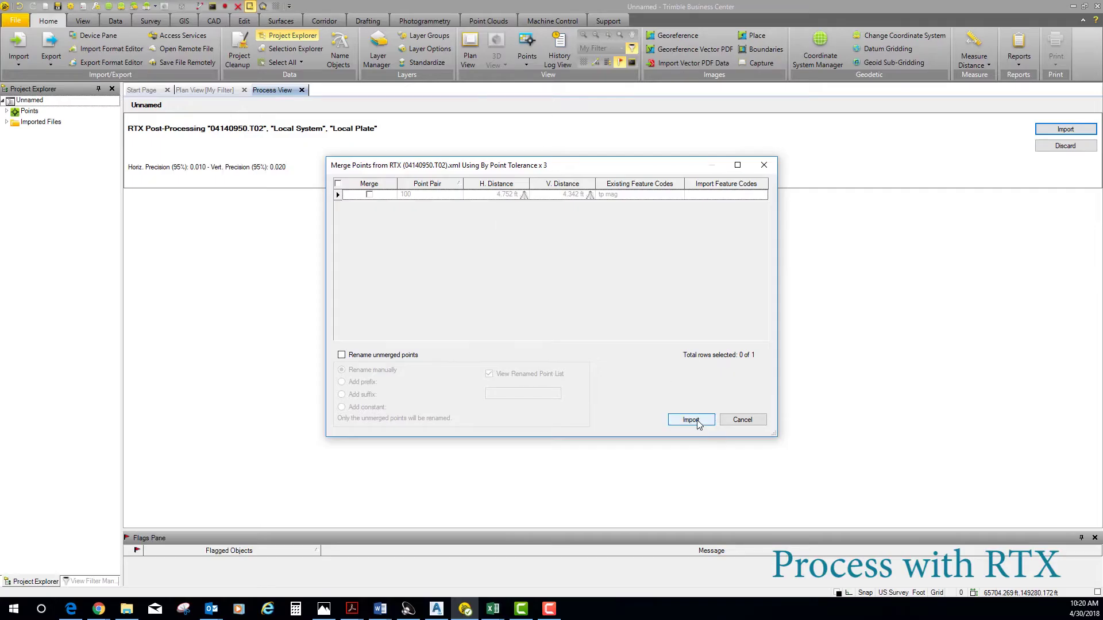
click(697, 421)
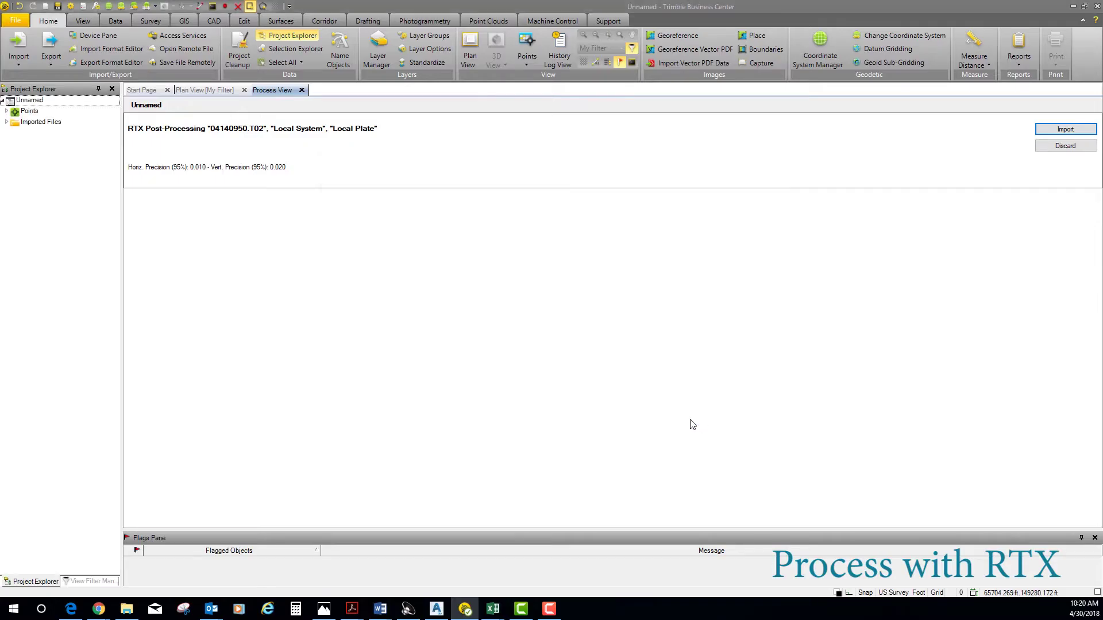
- Close the Process View and return to the Plan View showing both points 100
click(302, 90)
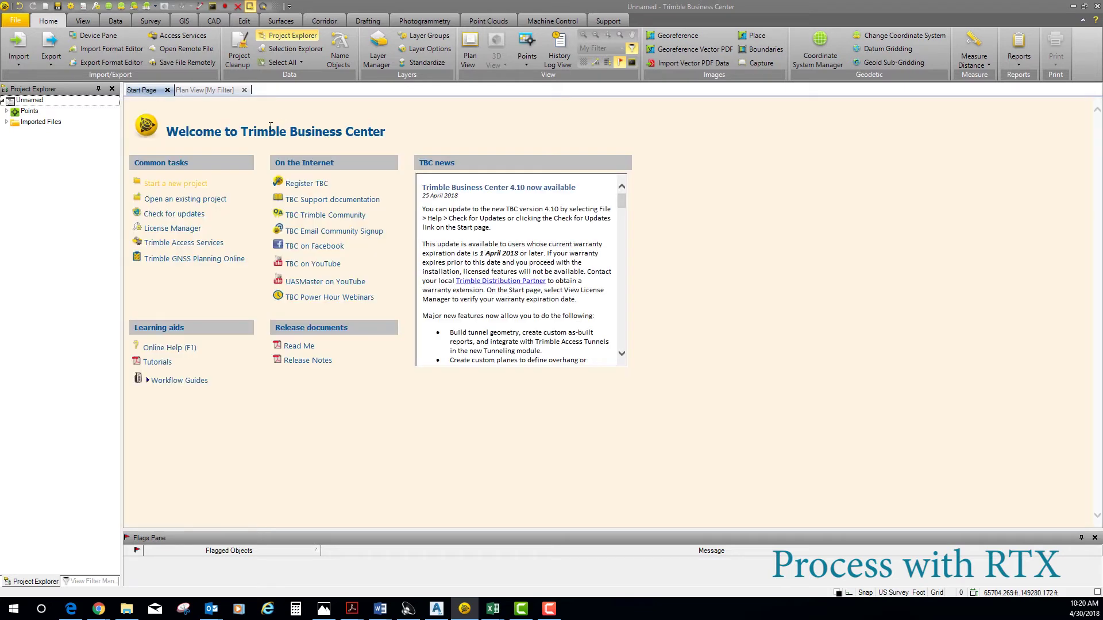
click(197, 90)
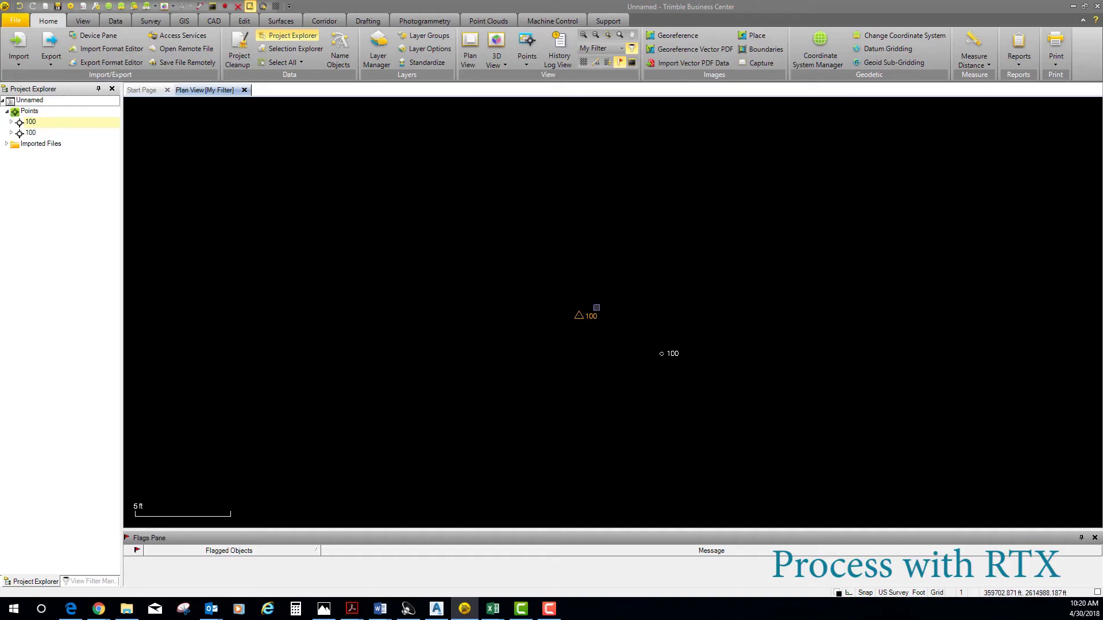
- In Properties, set point 100's global coordinate latitude and height quality to Unknown Quality
click(11, 122)
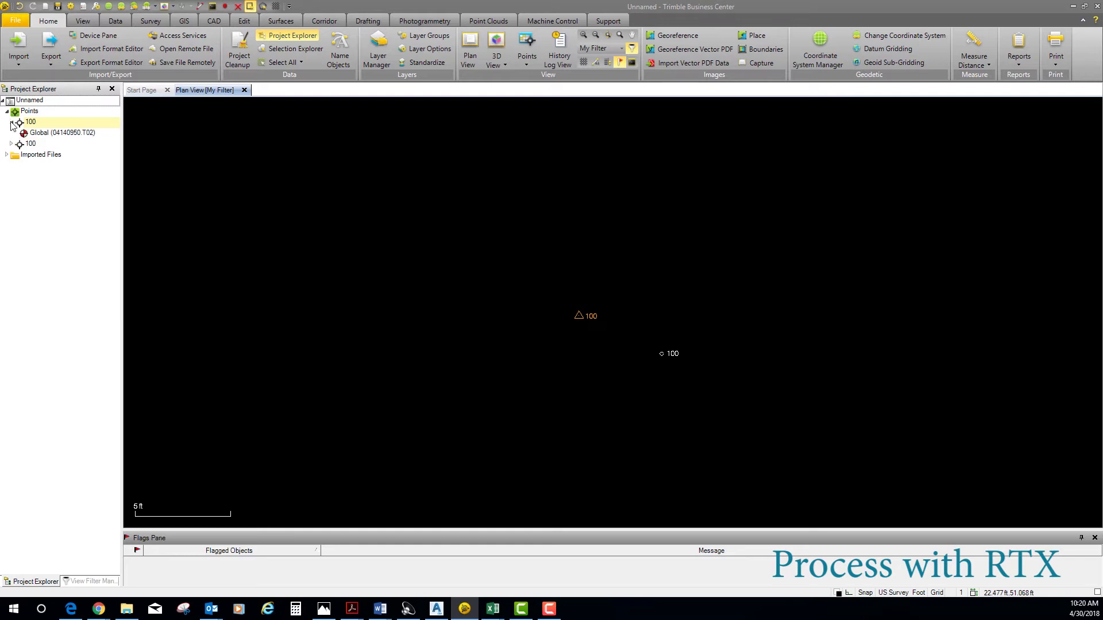
right_click(32, 134)
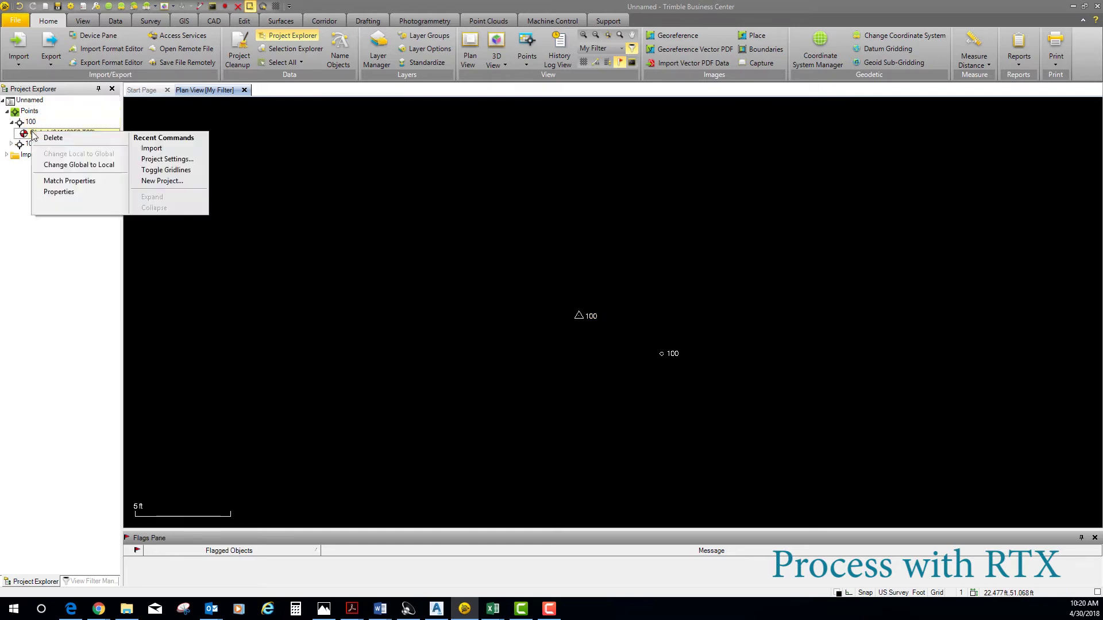
click(71, 193)
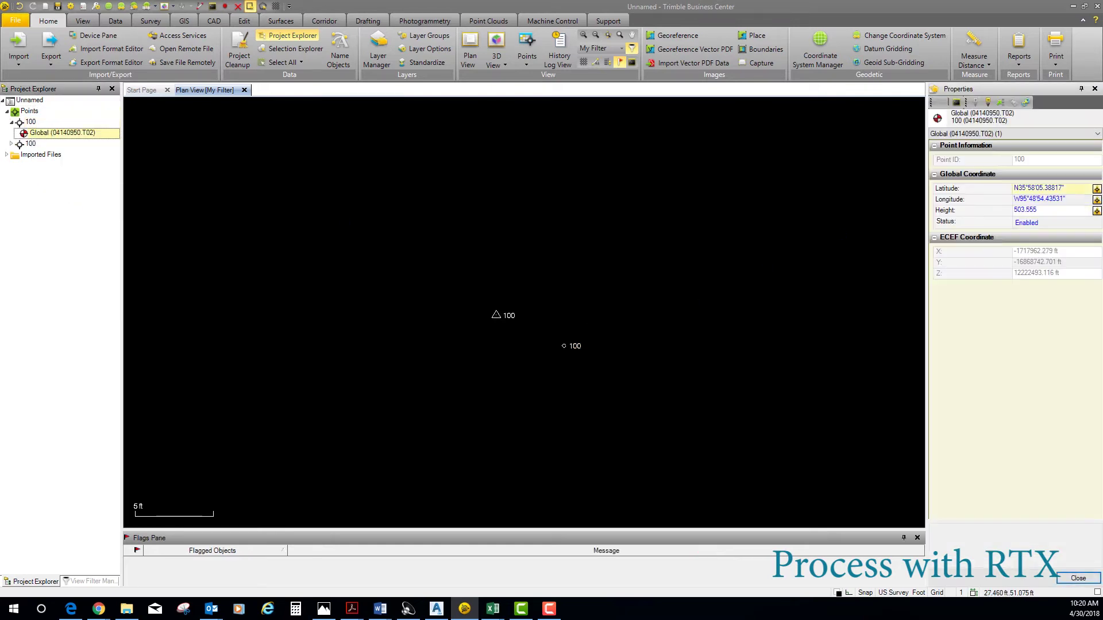
click(1097, 189)
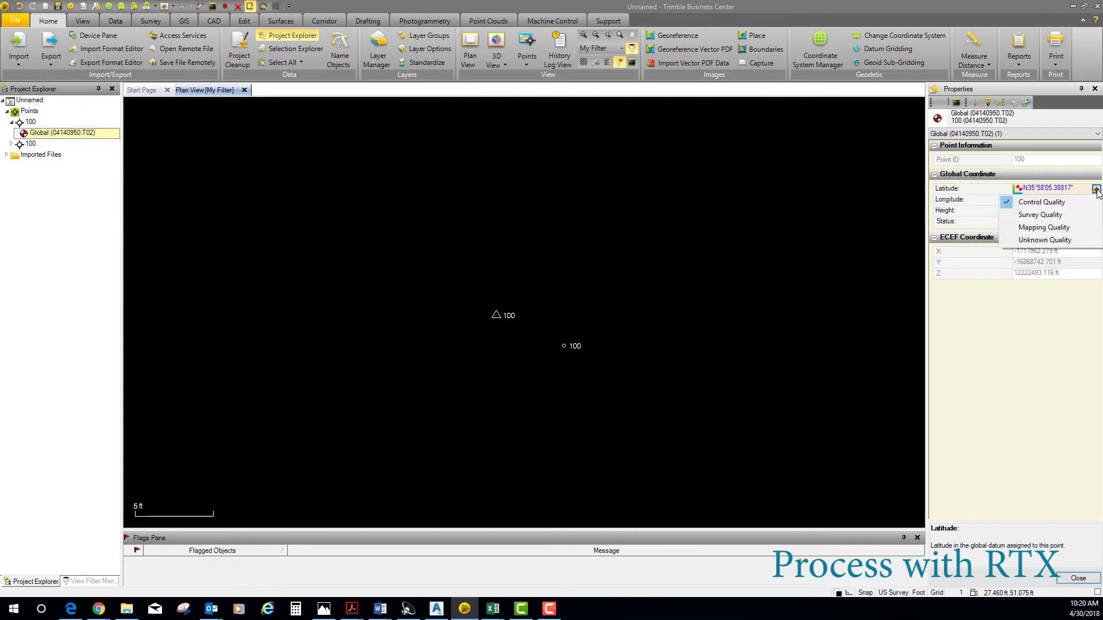
click(1060, 242)
click(1096, 211)
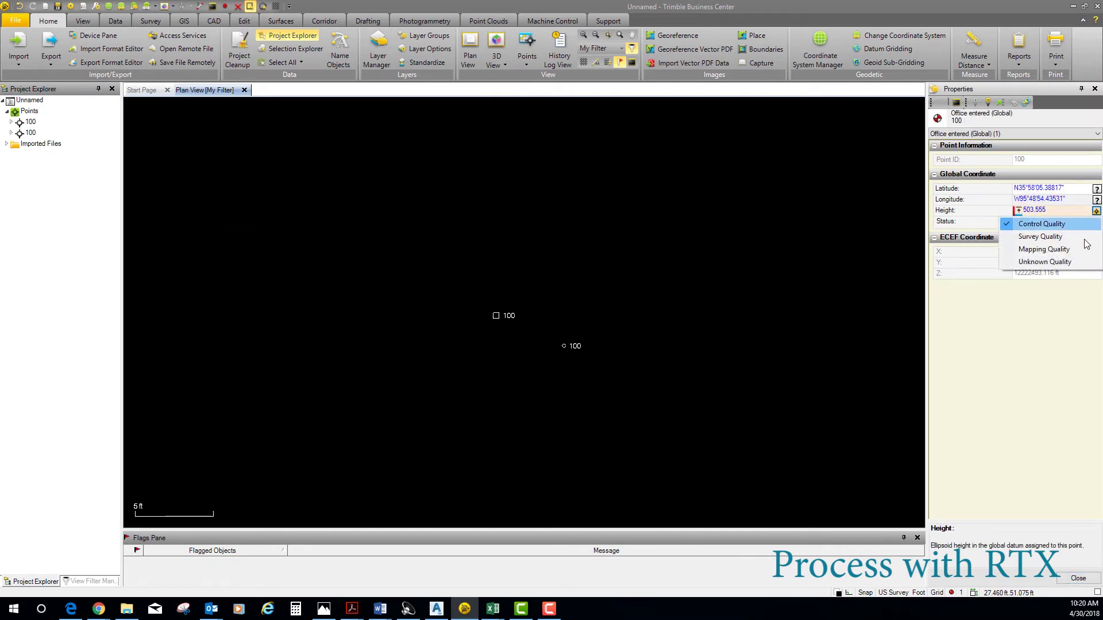
click(1064, 262)
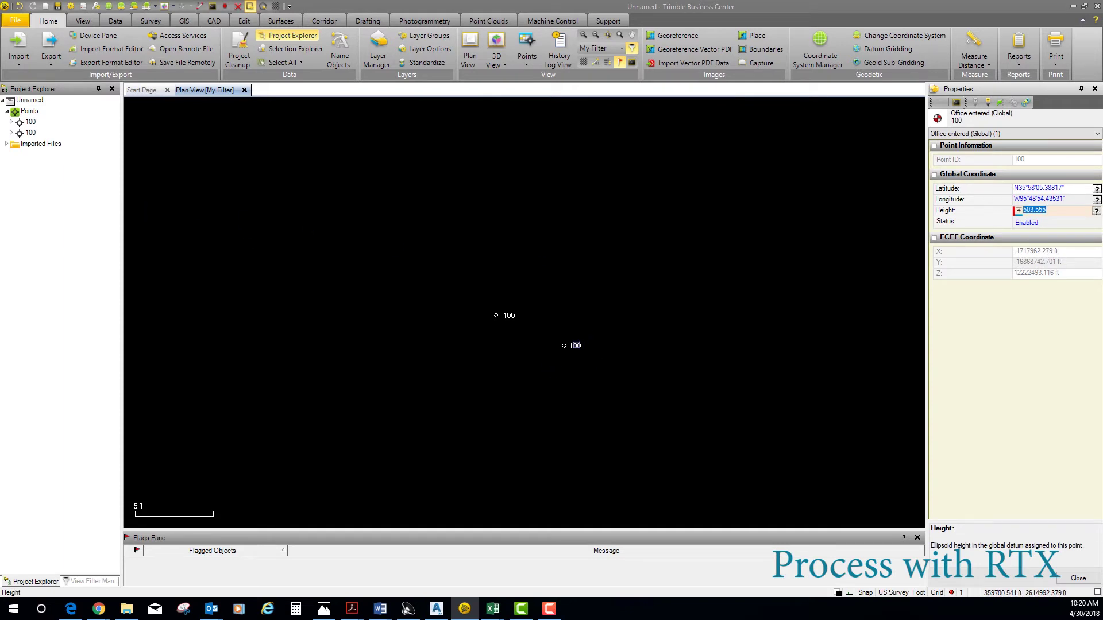
click(992, 350)
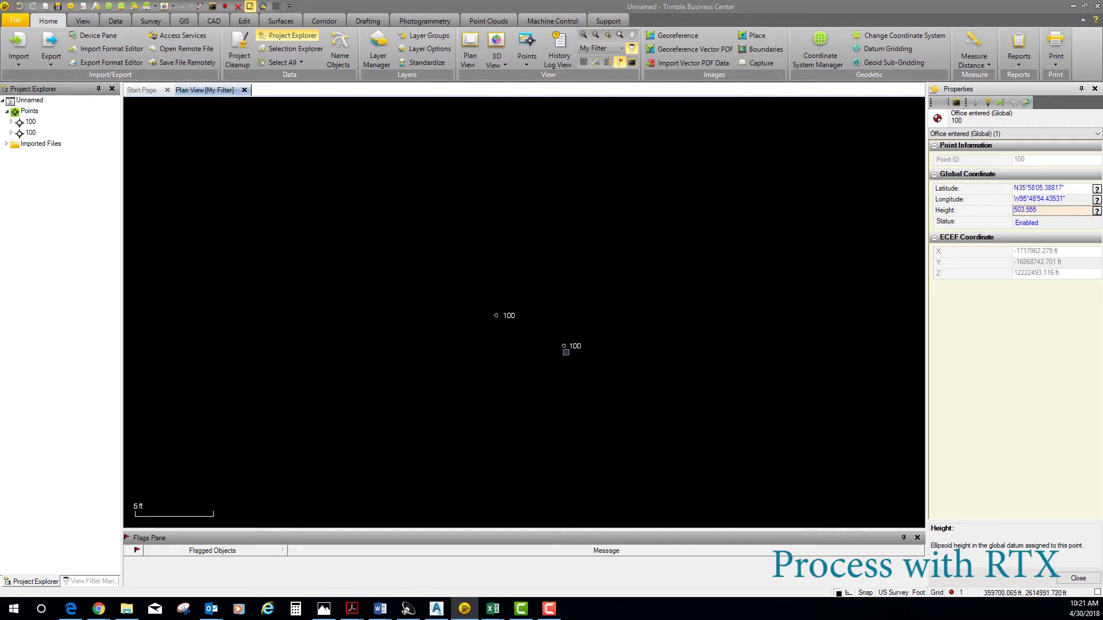
- Select the other point 100's coordinate and give its position and height Control Quality
click(566, 352)
click(564, 345)
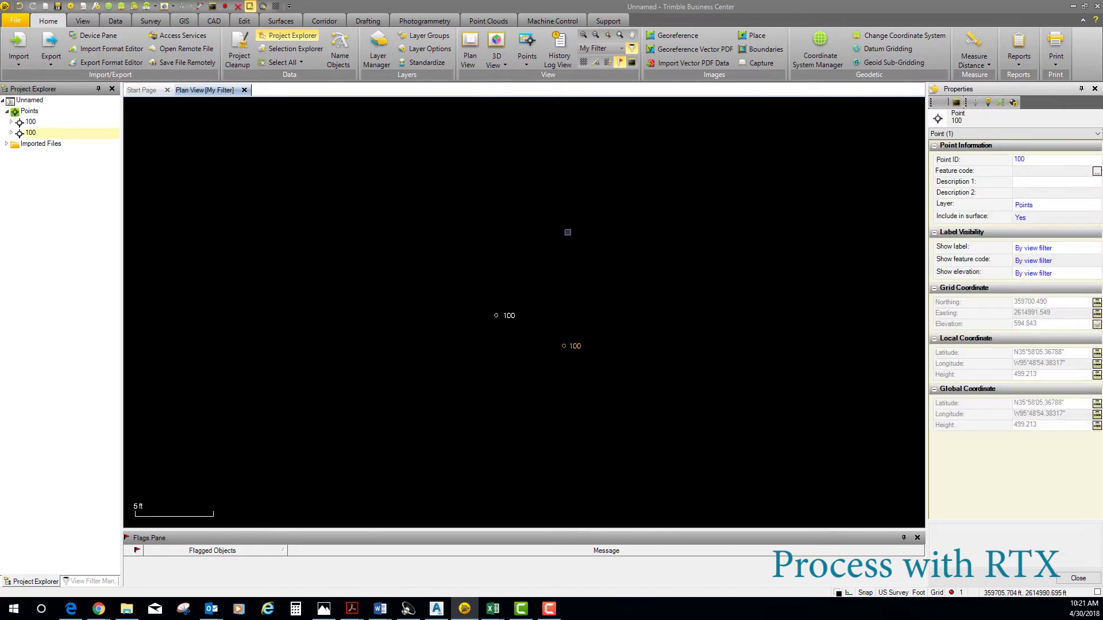
click(13, 134)
click(36, 144)
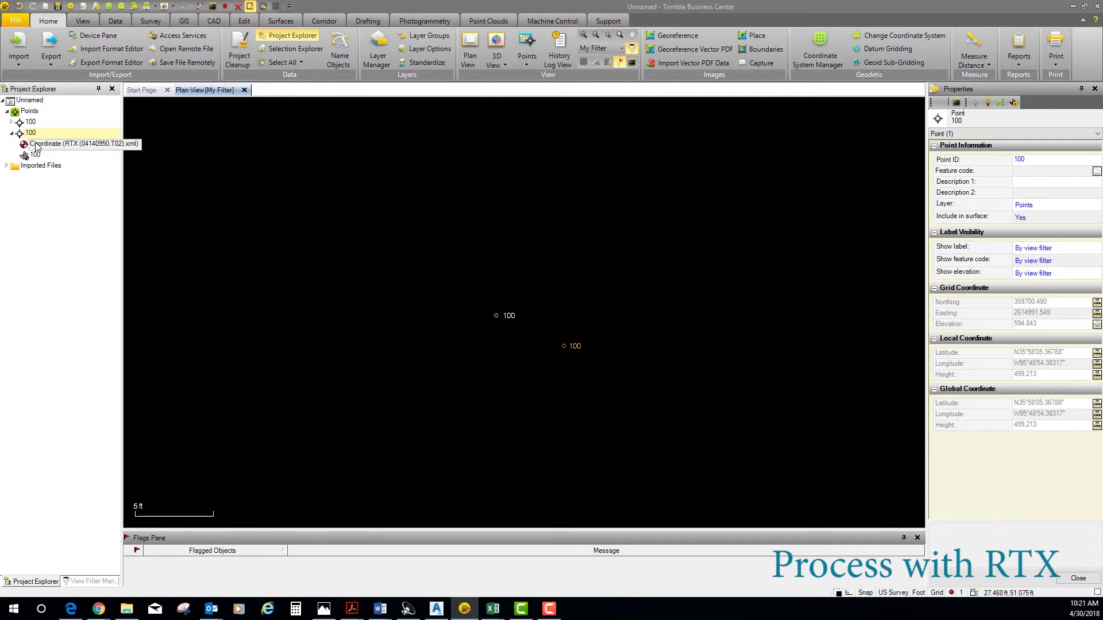
click(1051, 199)
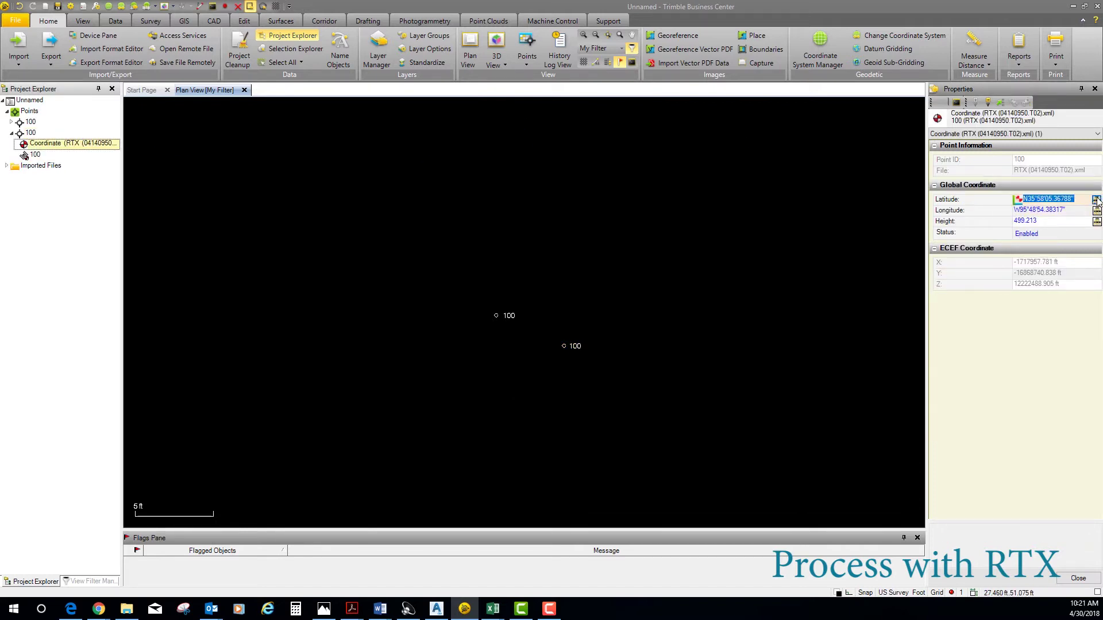
click(1075, 200)
click(1041, 213)
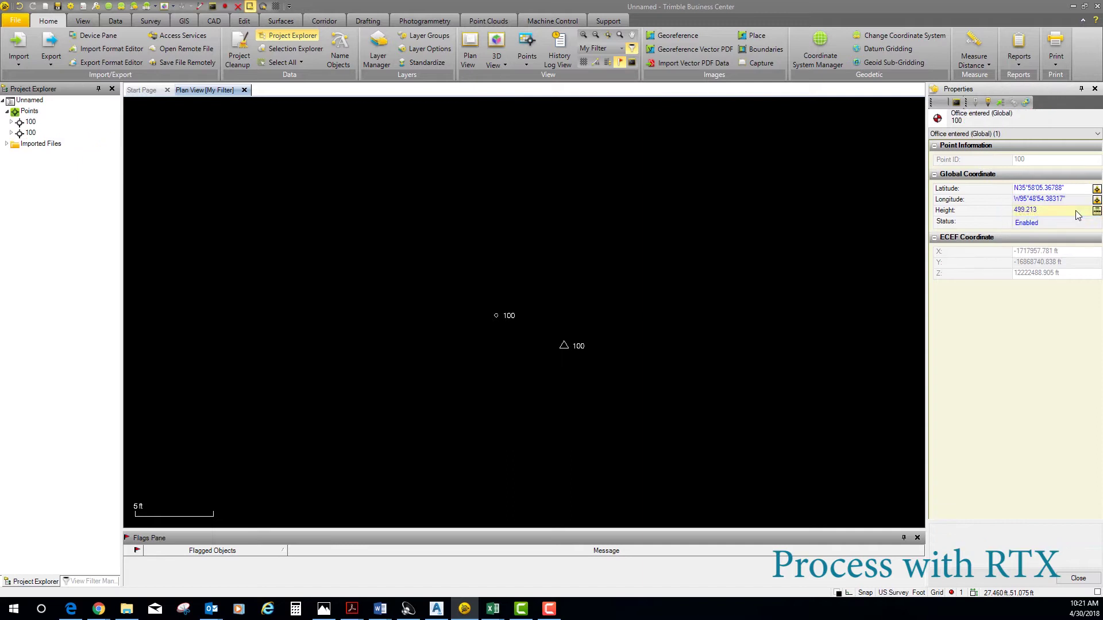
click(1097, 211)
click(1058, 235)
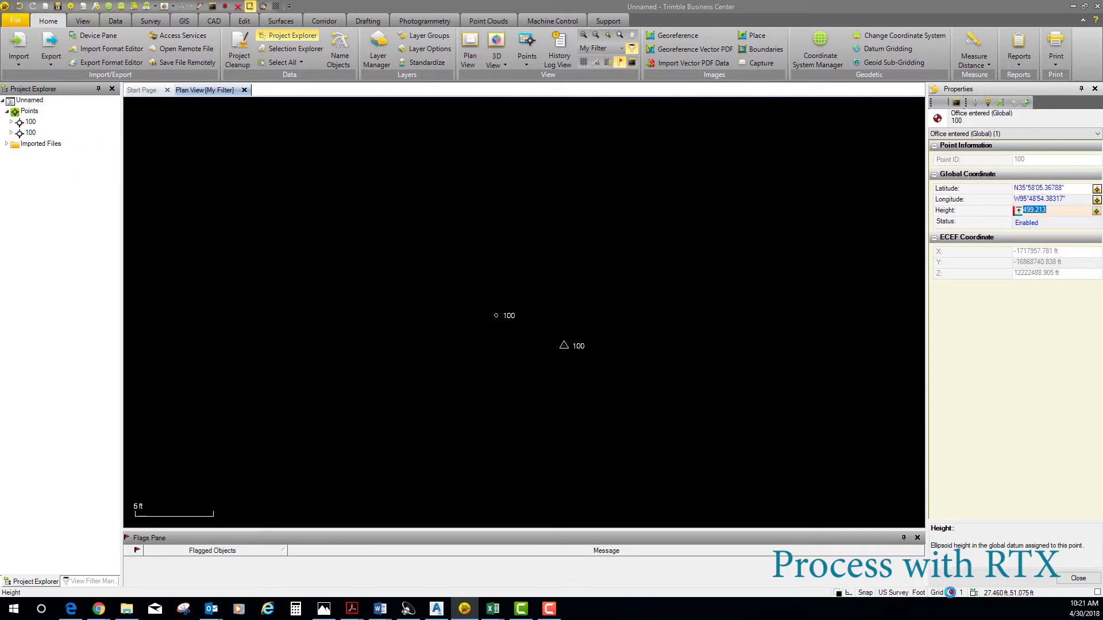
key(Escape)
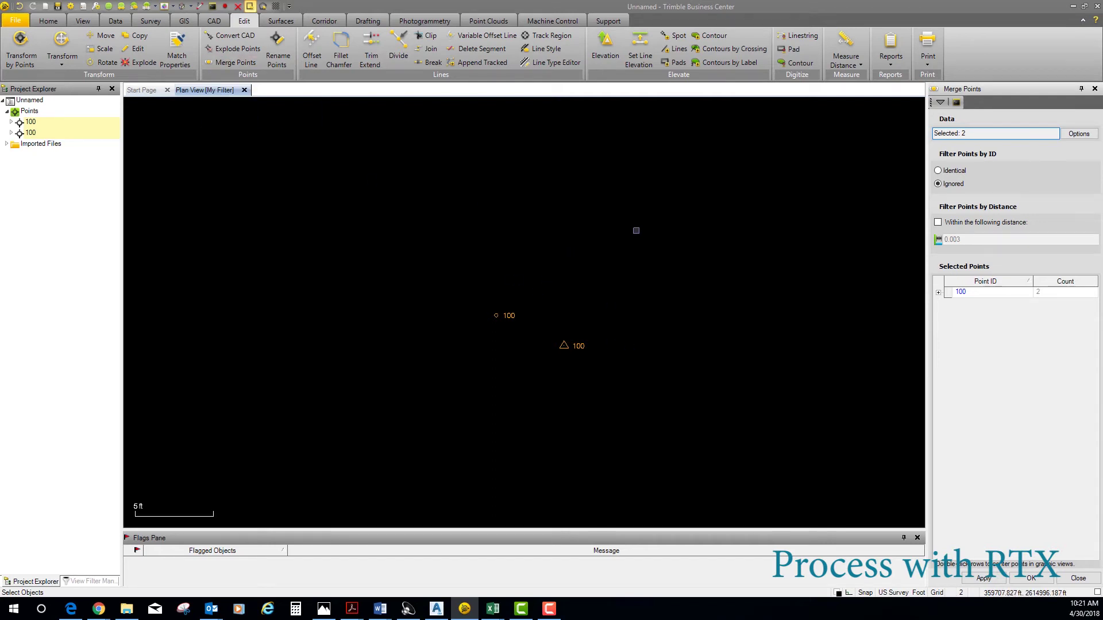
- Window-select both points 100, include the second record in Merge Points, and merge them into one
drag(636, 229, 425, 444)
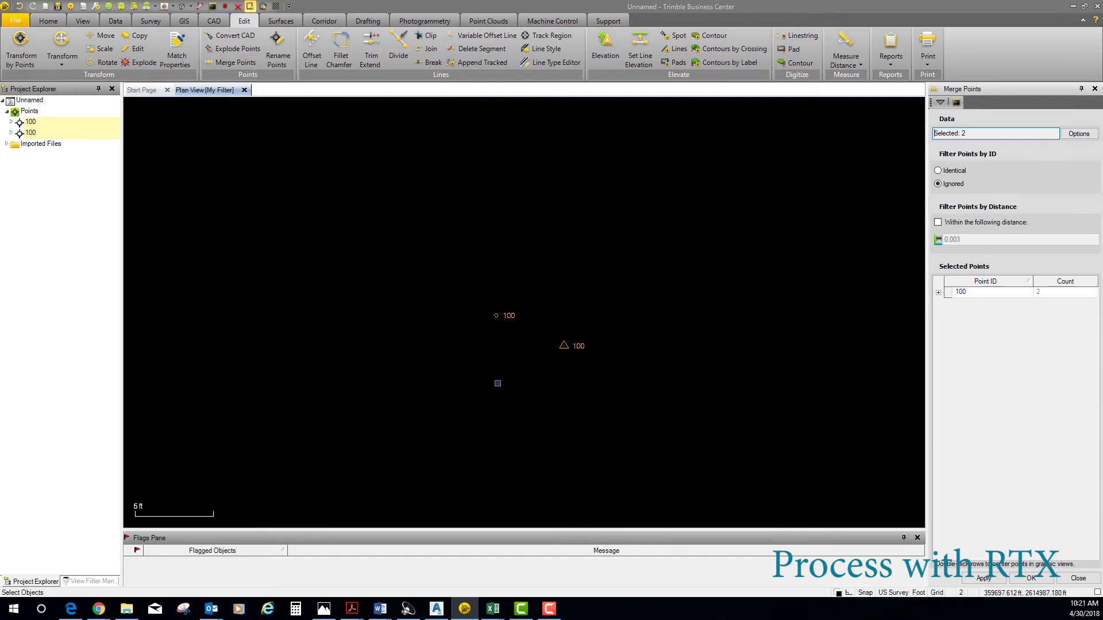
click(938, 293)
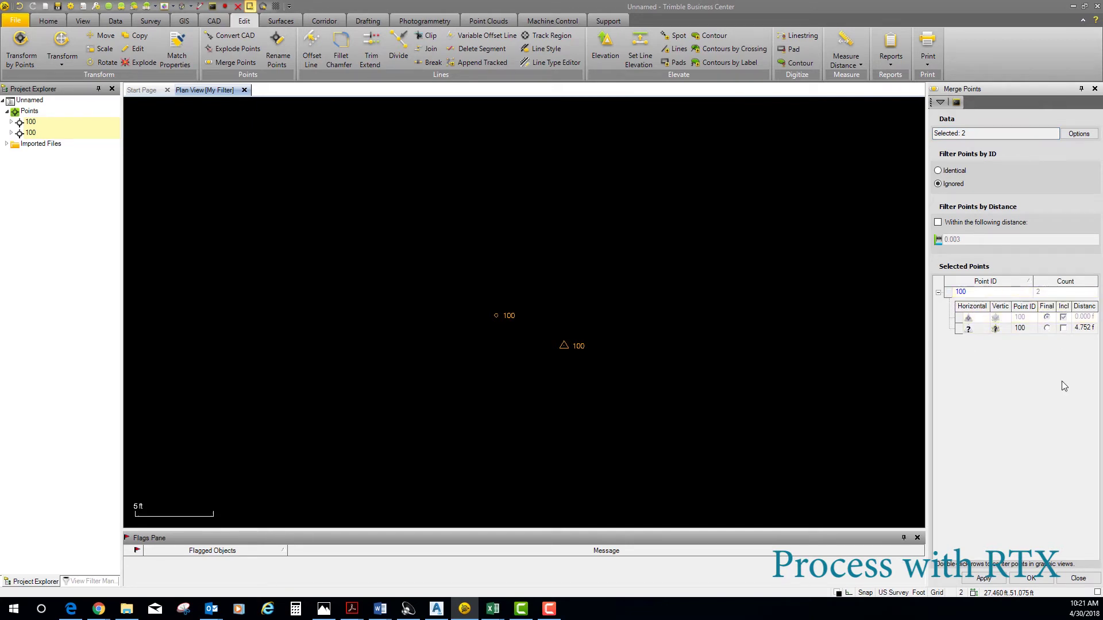
click(1064, 328)
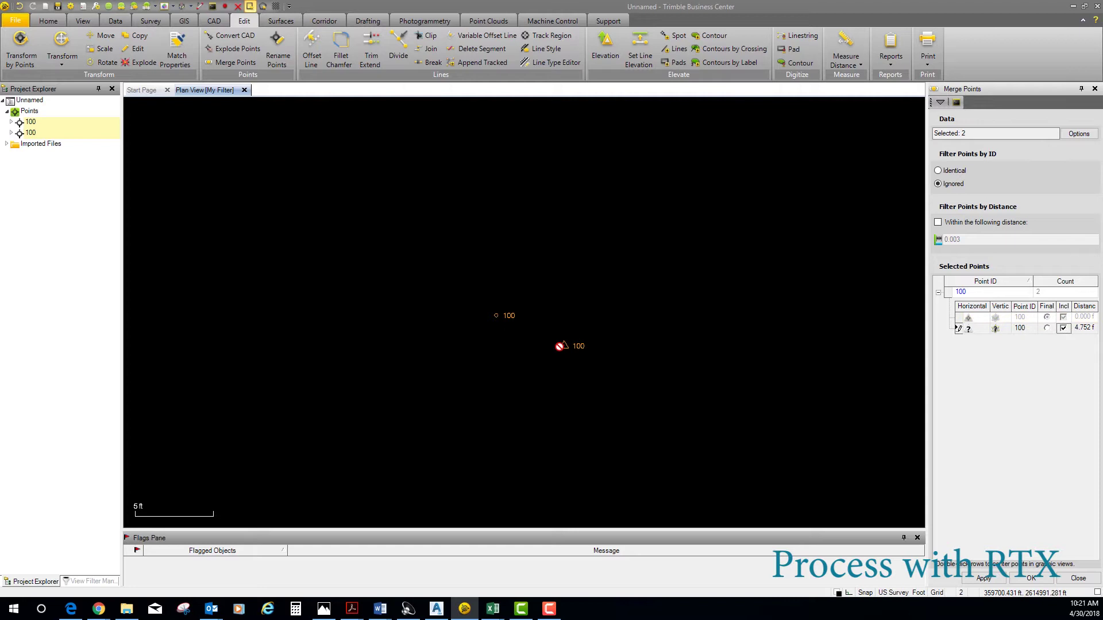
click(1031, 579)
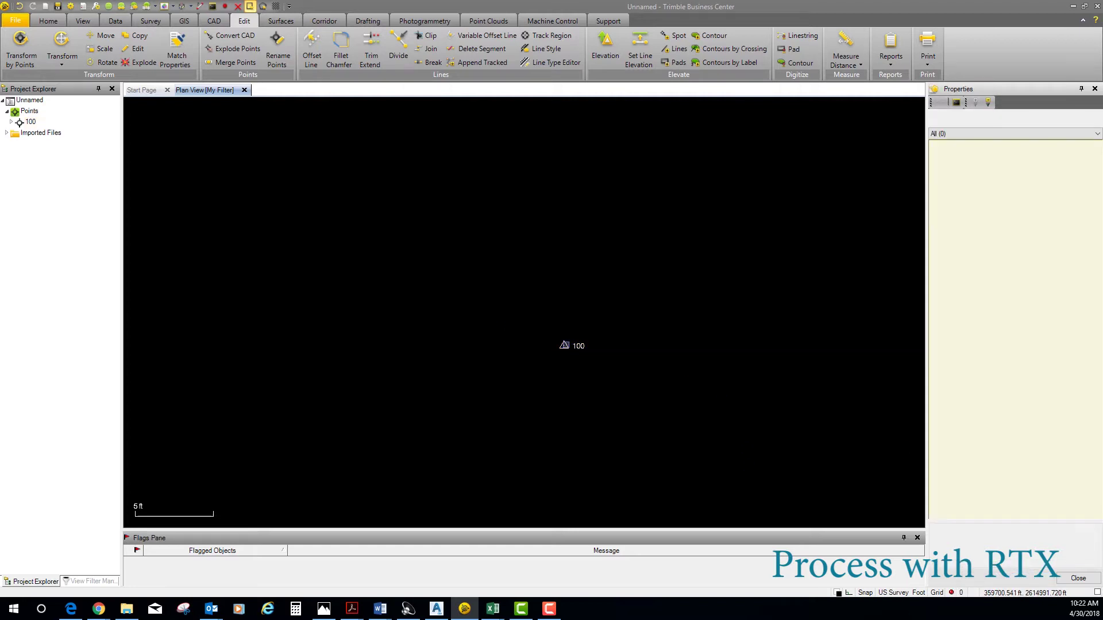
click(566, 346)
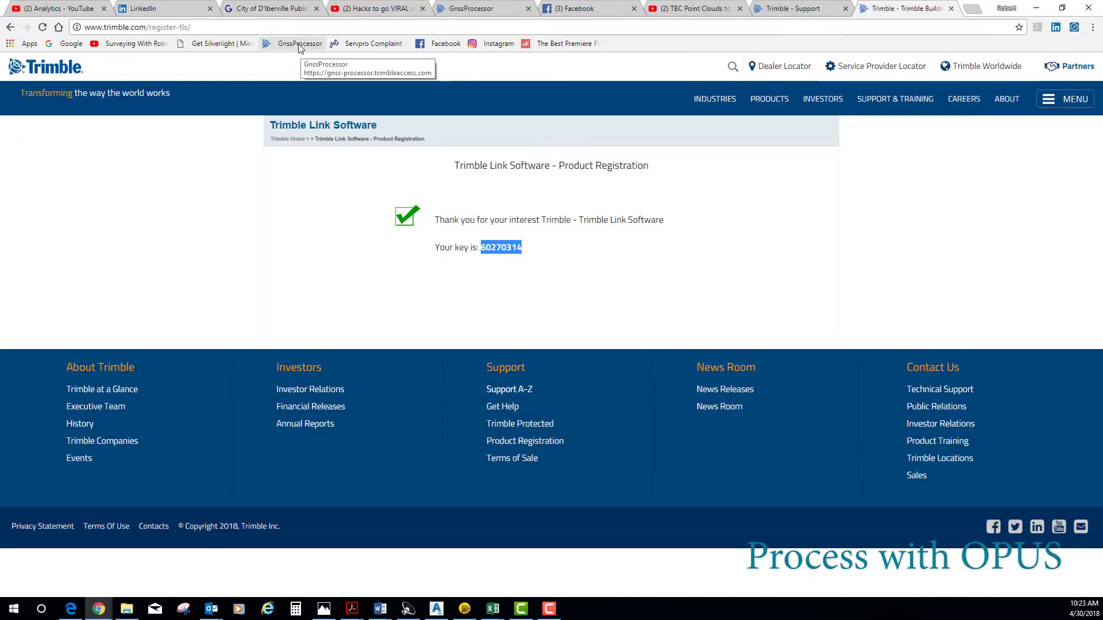
- On the GNSS Processor page, choose OPUS as the processor and enter the contact e-mail address
click(300, 45)
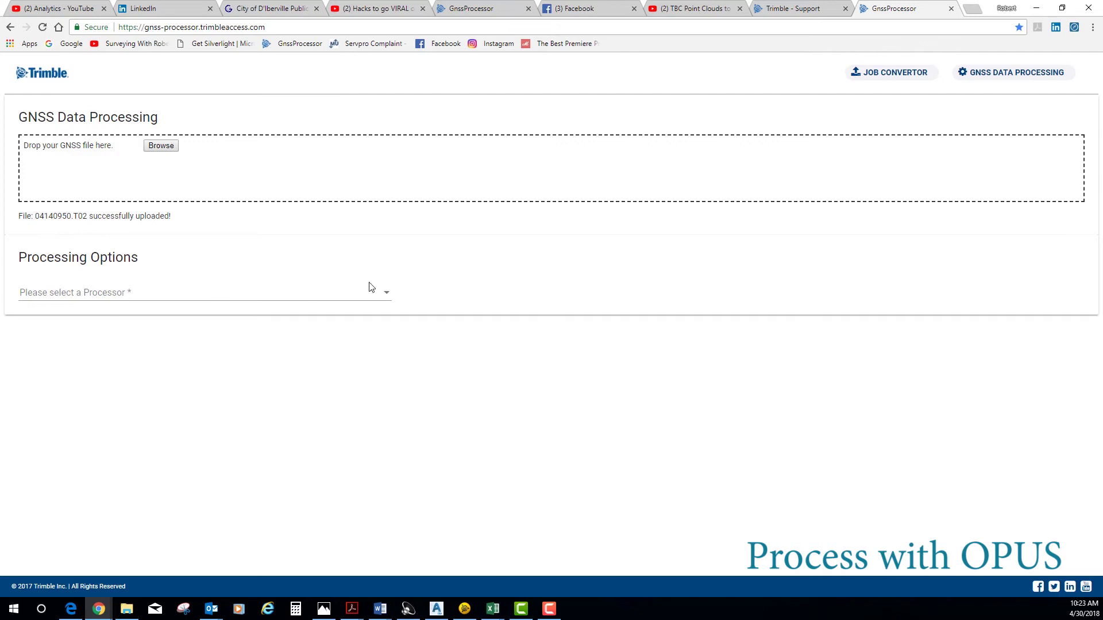
click(386, 295)
click(118, 324)
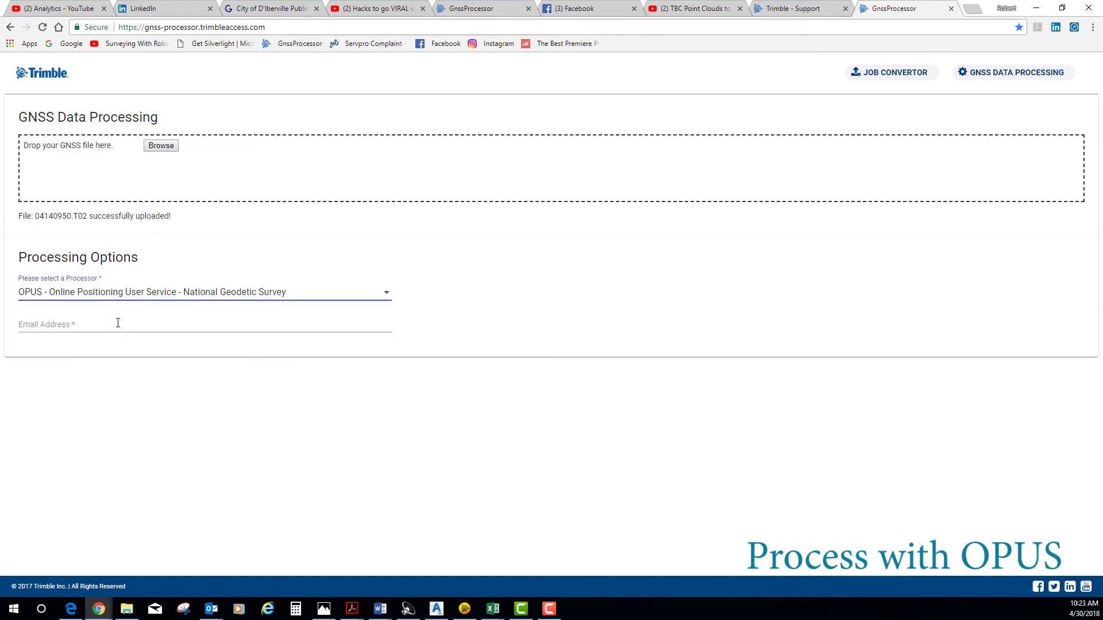
click(93, 325)
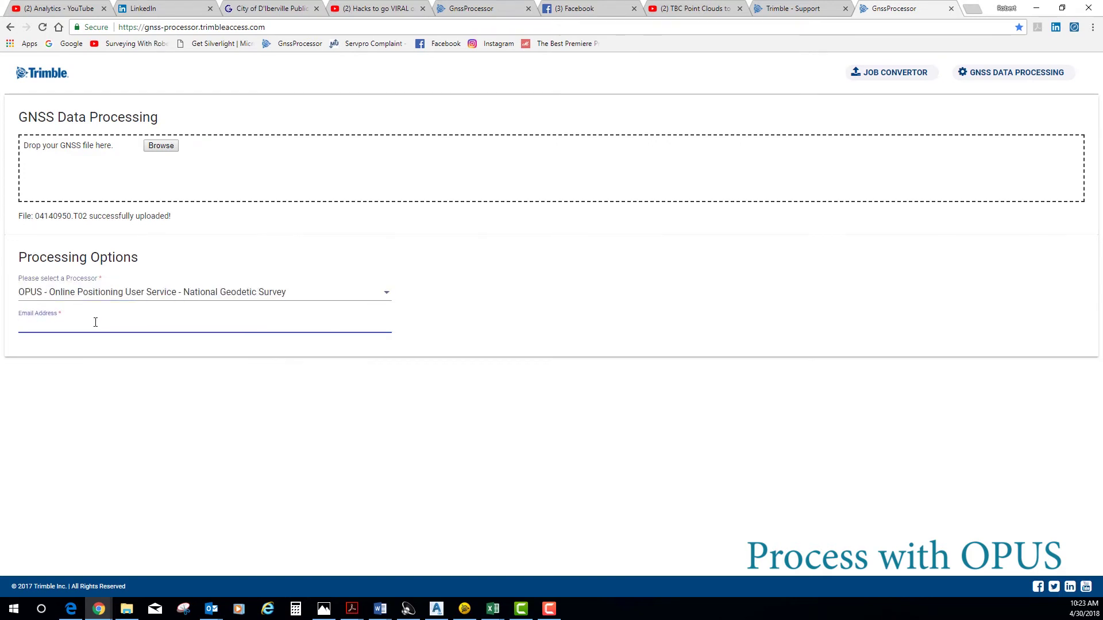
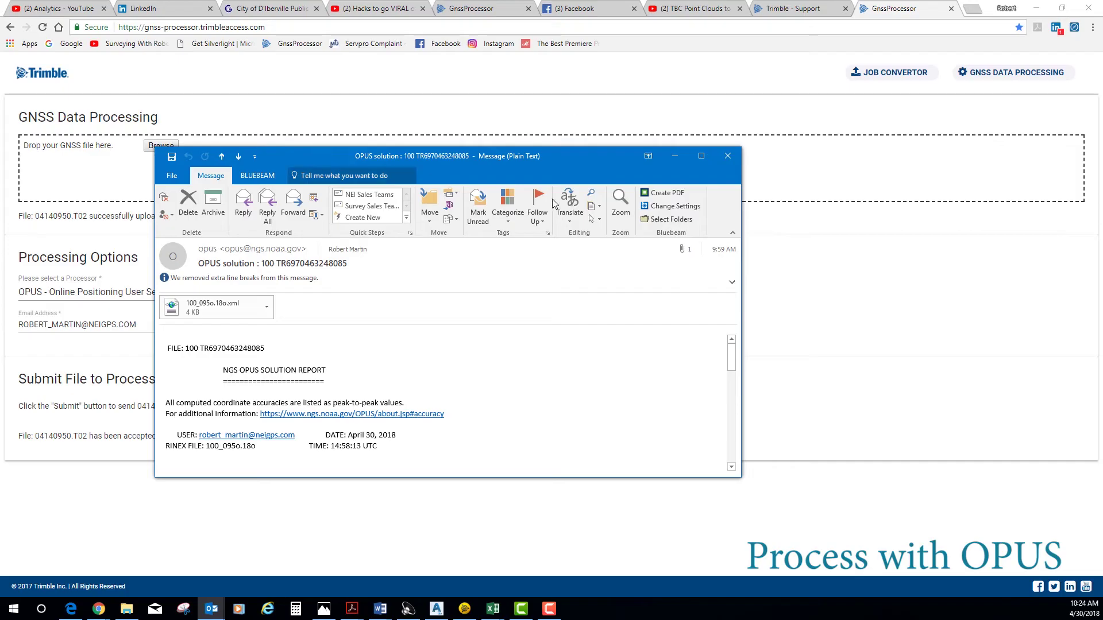
- Maximize the OPUS solution email, scroll to its coordinate tables, and launch Calculator
click(701, 155)
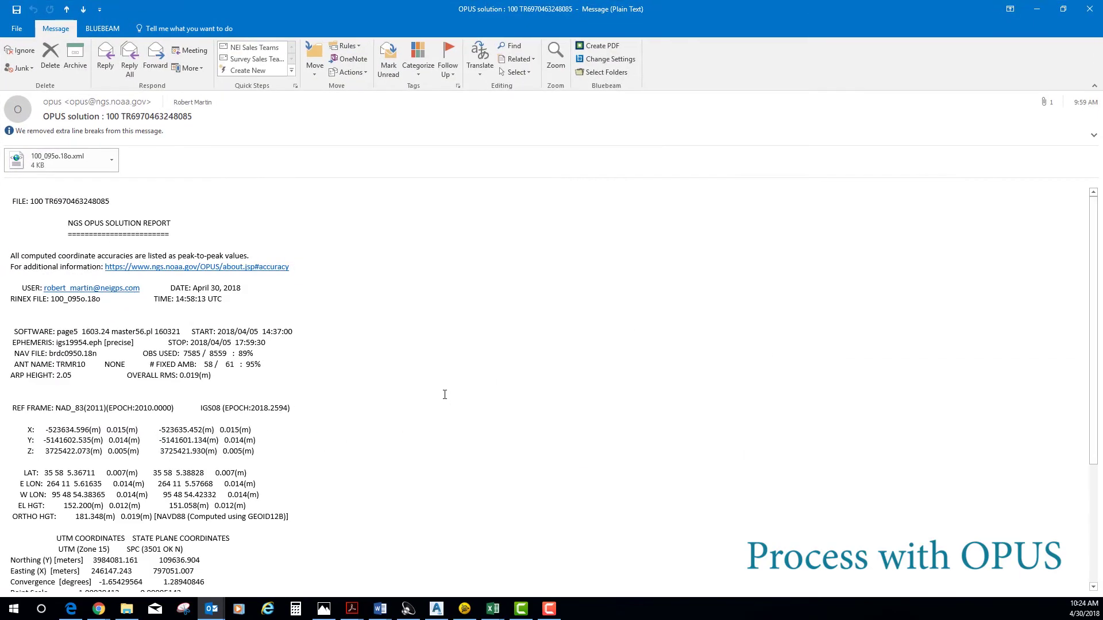
scroll(445, 394, down, 3)
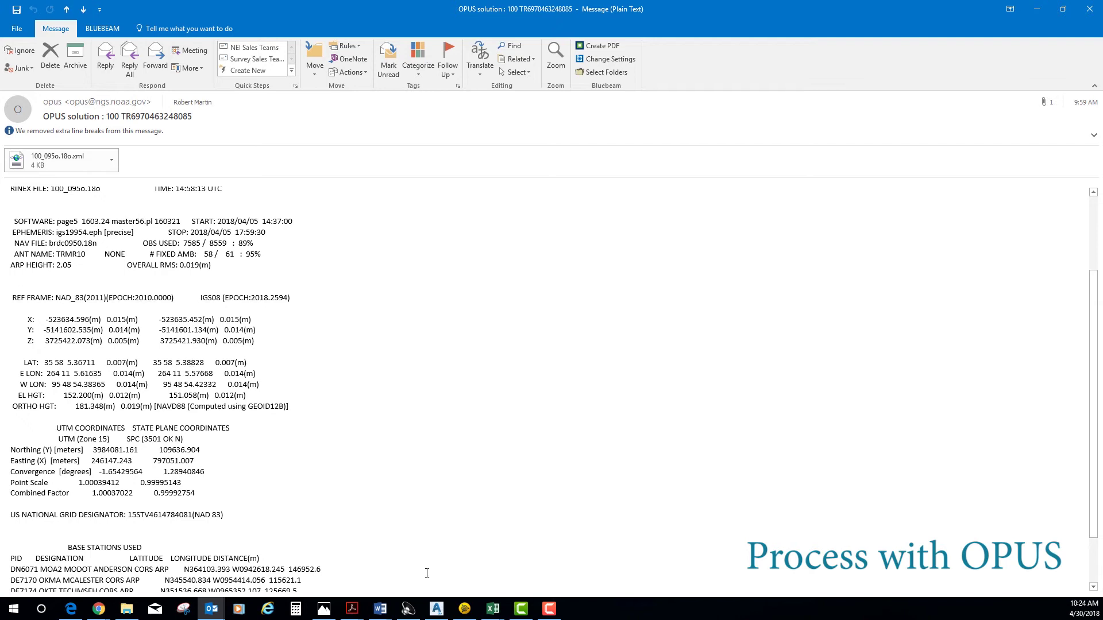
click(297, 609)
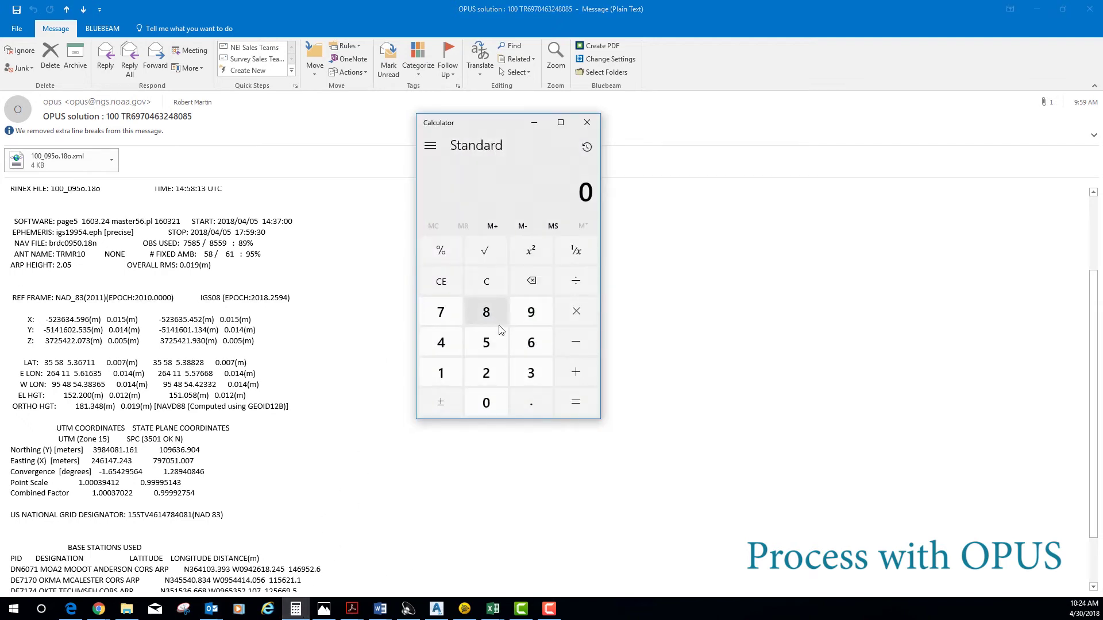
- Convert the OPUS northing 109,636.904 m to US survey feet by multiplying by 3.28083333333
text(109)
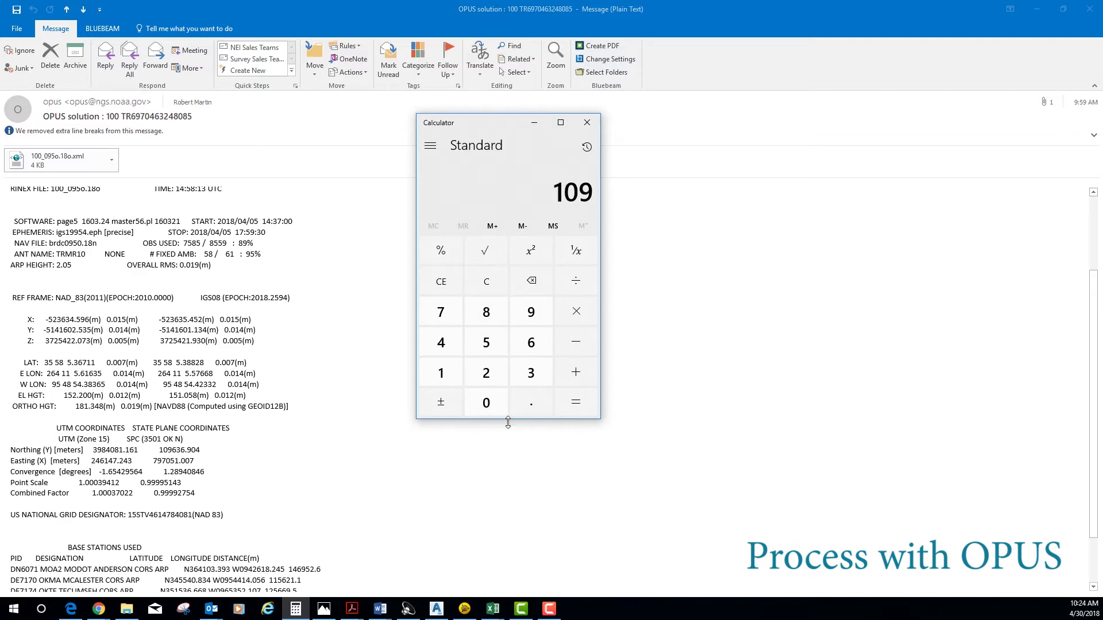
text(,636.)
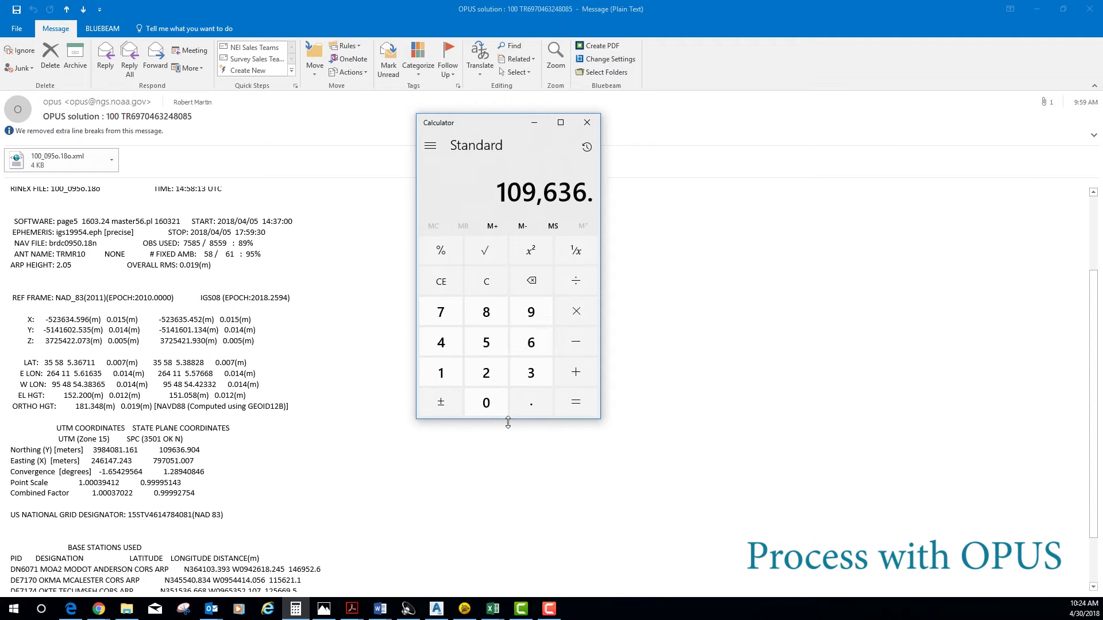
text(904)
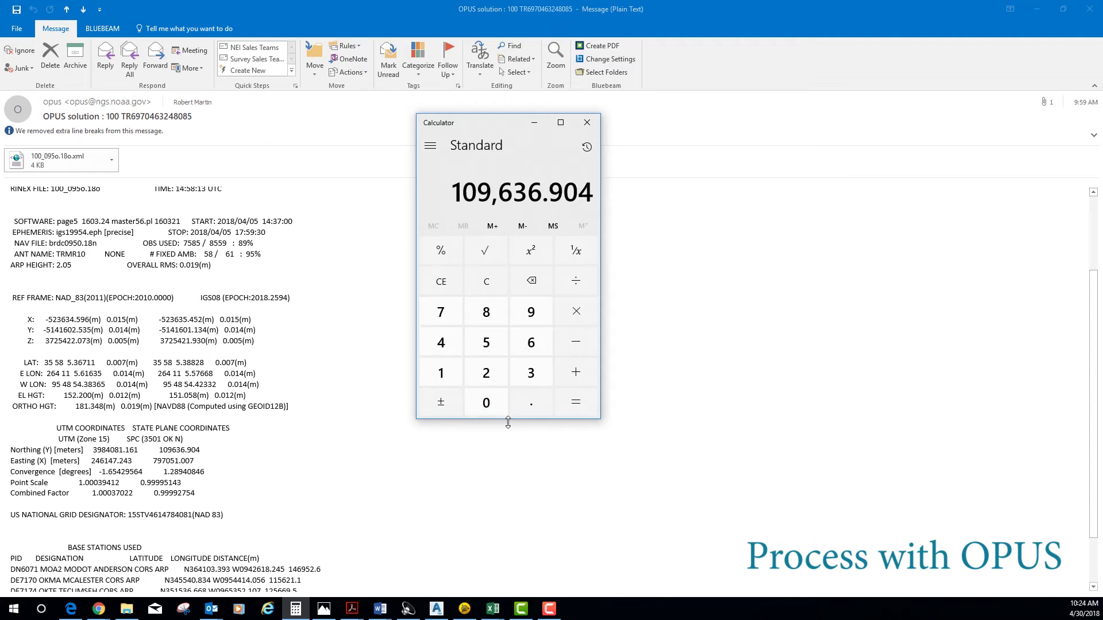
key(asterisk)
text(3.28)
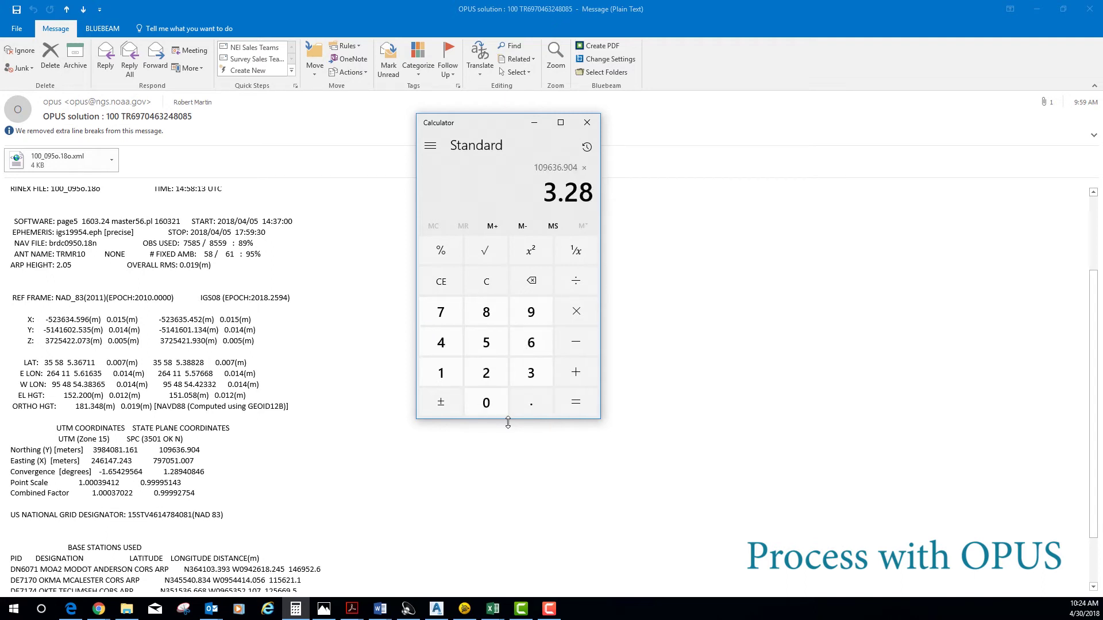
text(083333333)
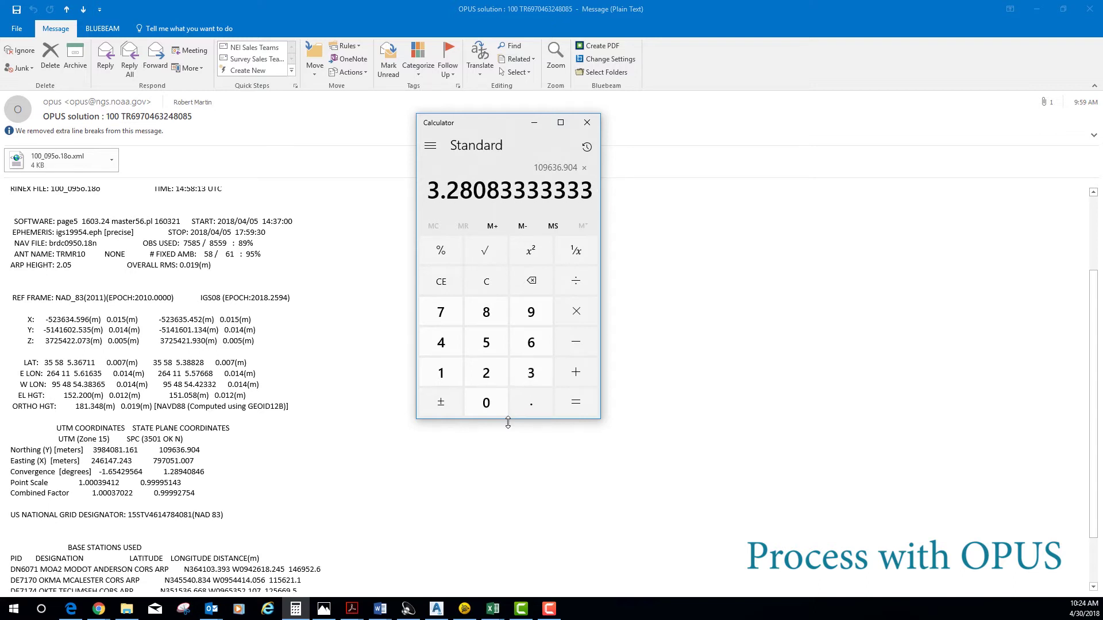
click(575, 402)
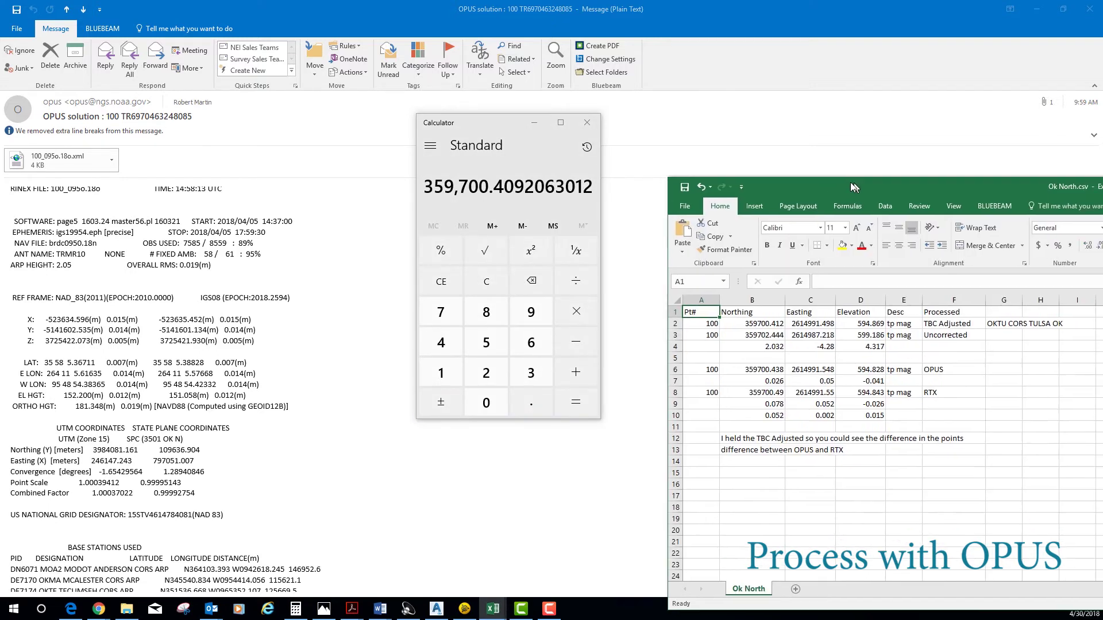
- Highlight the OPUS row A6:F6 in yellow in the Ok North spreadsheet
drag(851, 183, 832, 152)
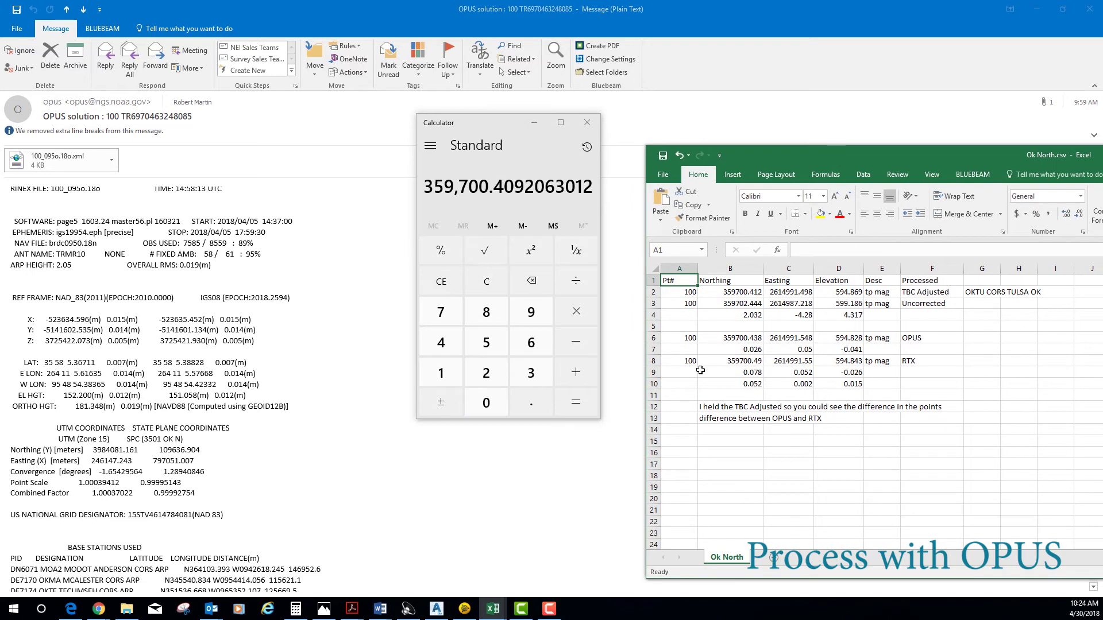
drag(699, 338, 942, 338)
click(821, 214)
click(873, 406)
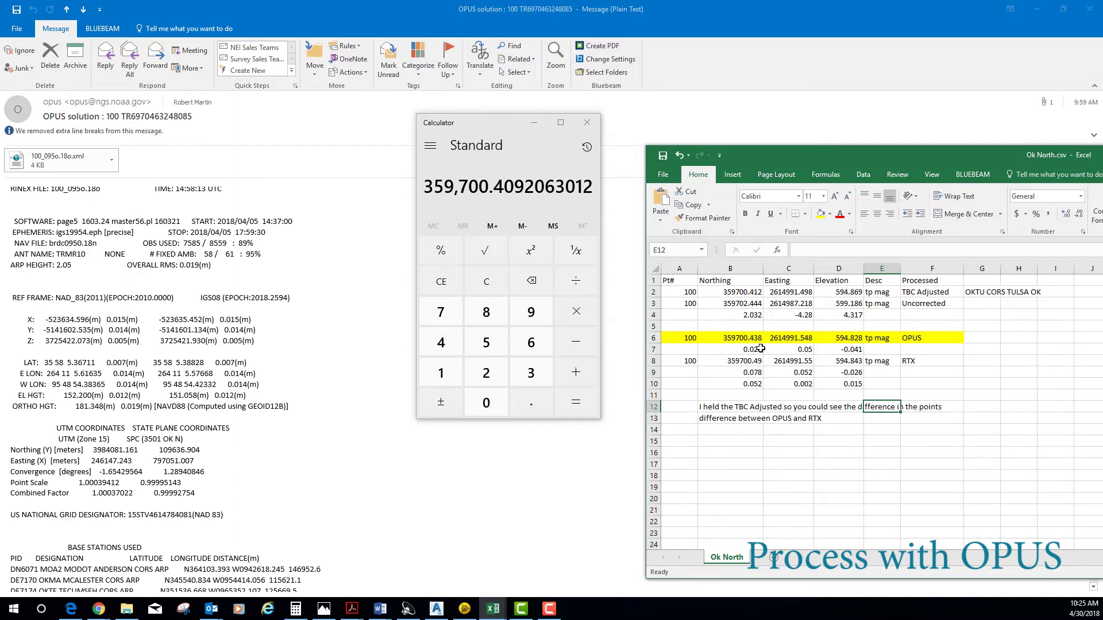
- Enter 797,051.007, then convert the 181.348 m OPUS height to 594.9726 feet and return to Ok North
click(451, 283)
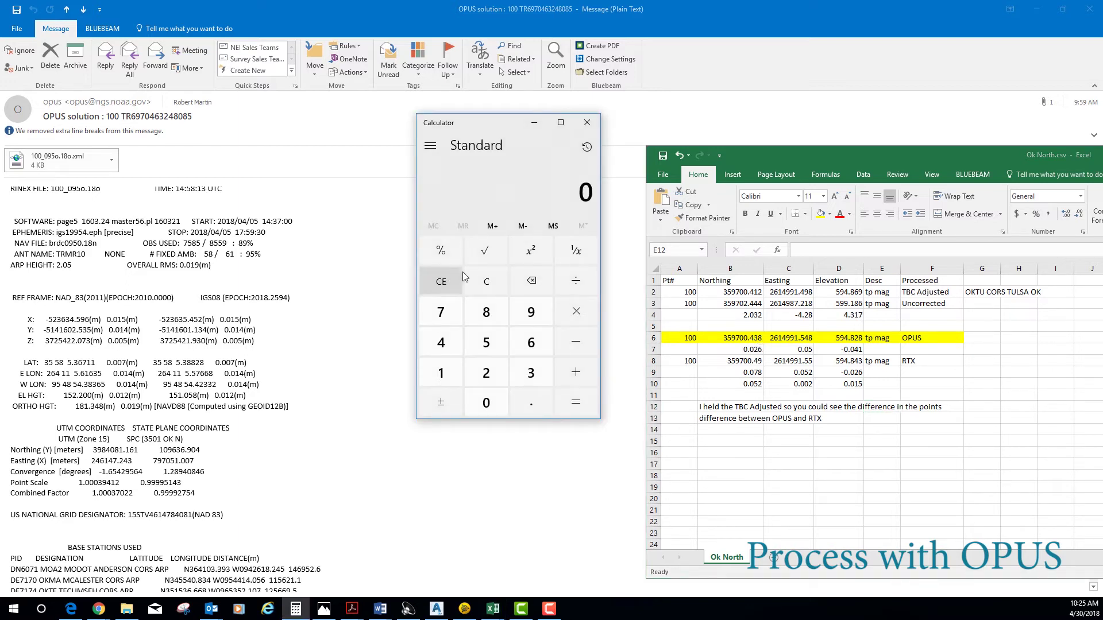
text(797)
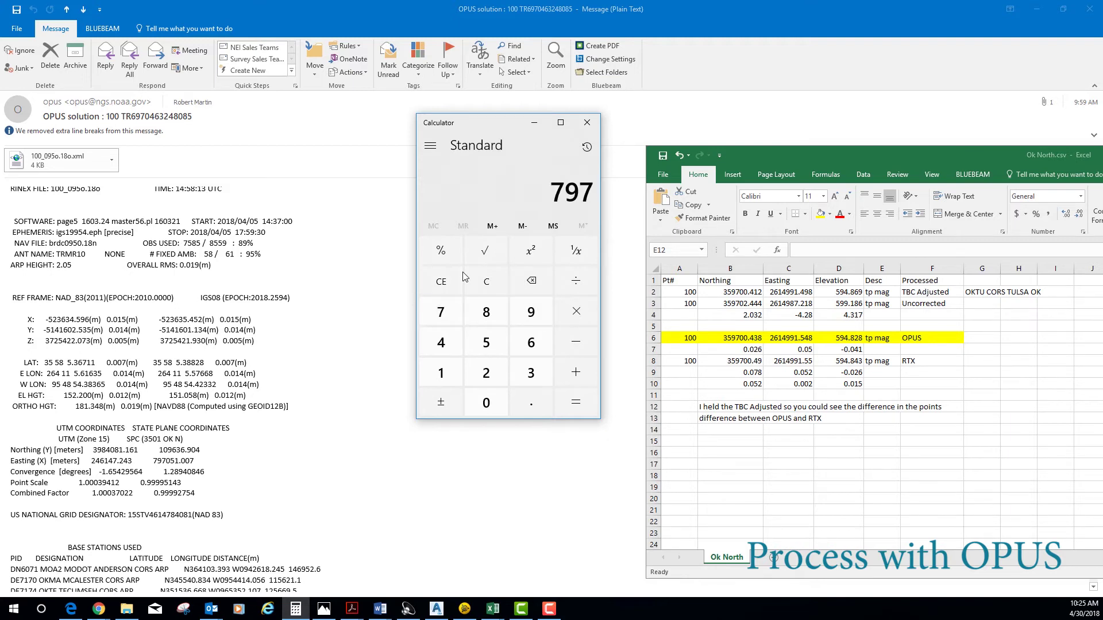
text(,051)
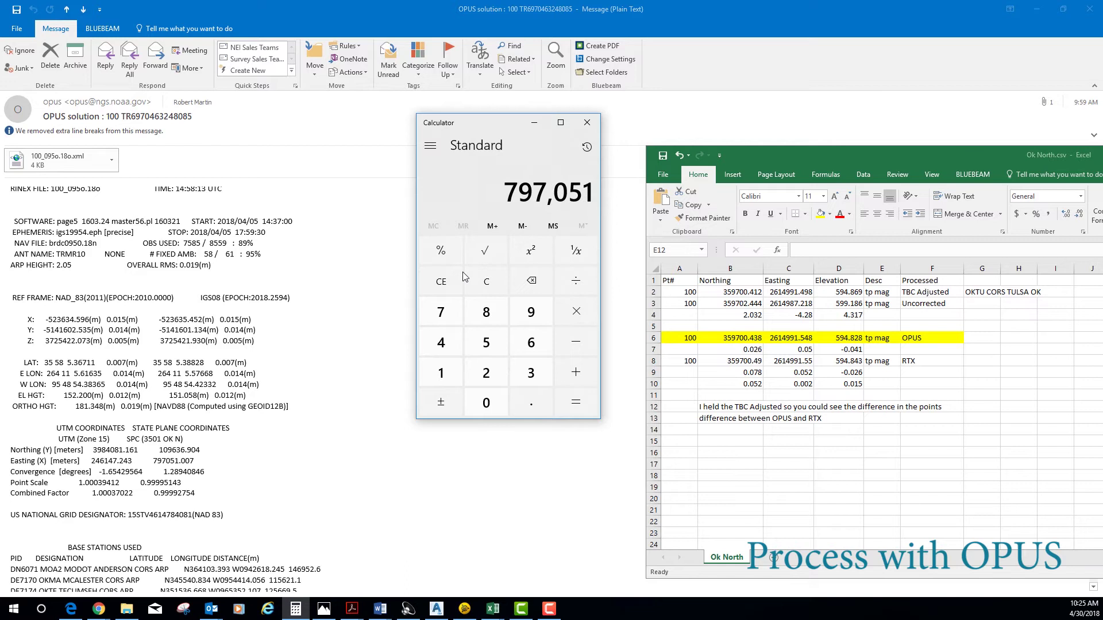
text(.007)
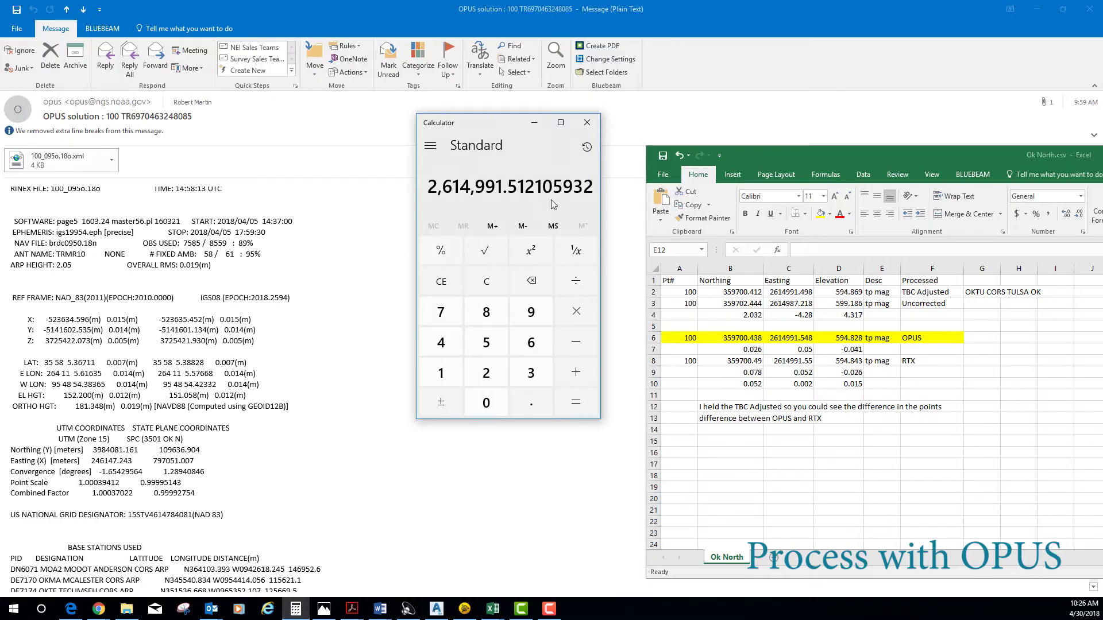
click(441, 283)
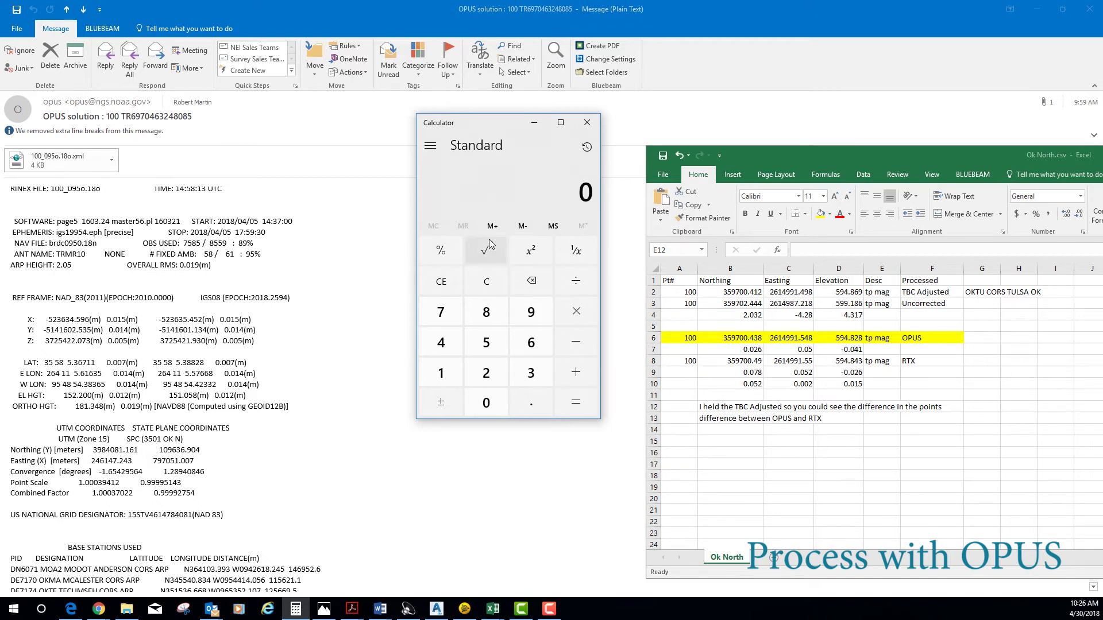
text(181.348)
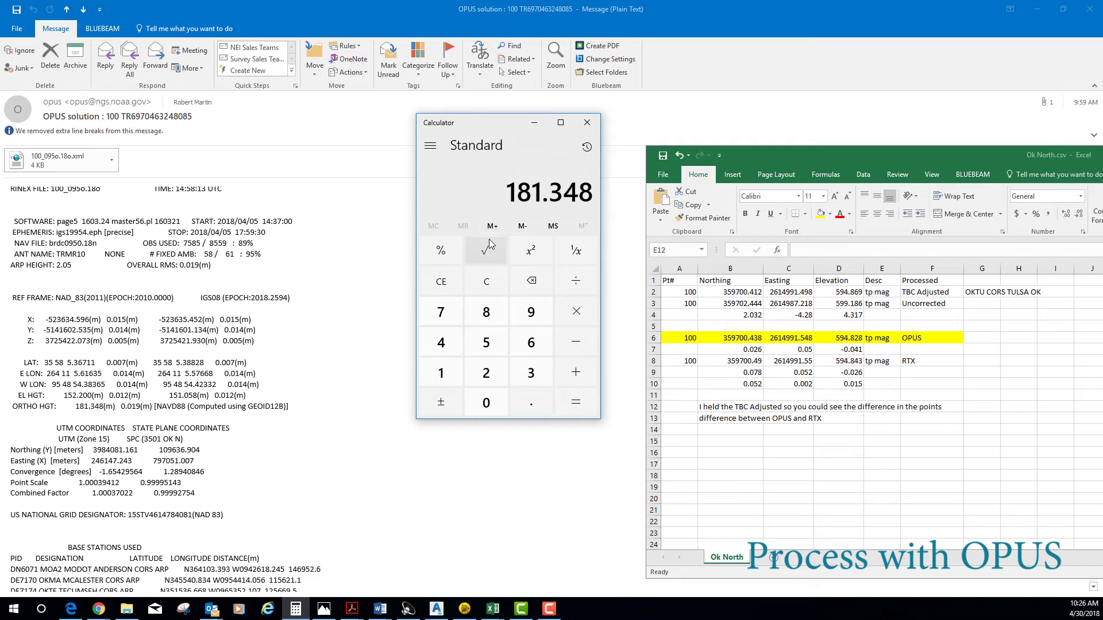
text(*3.280)
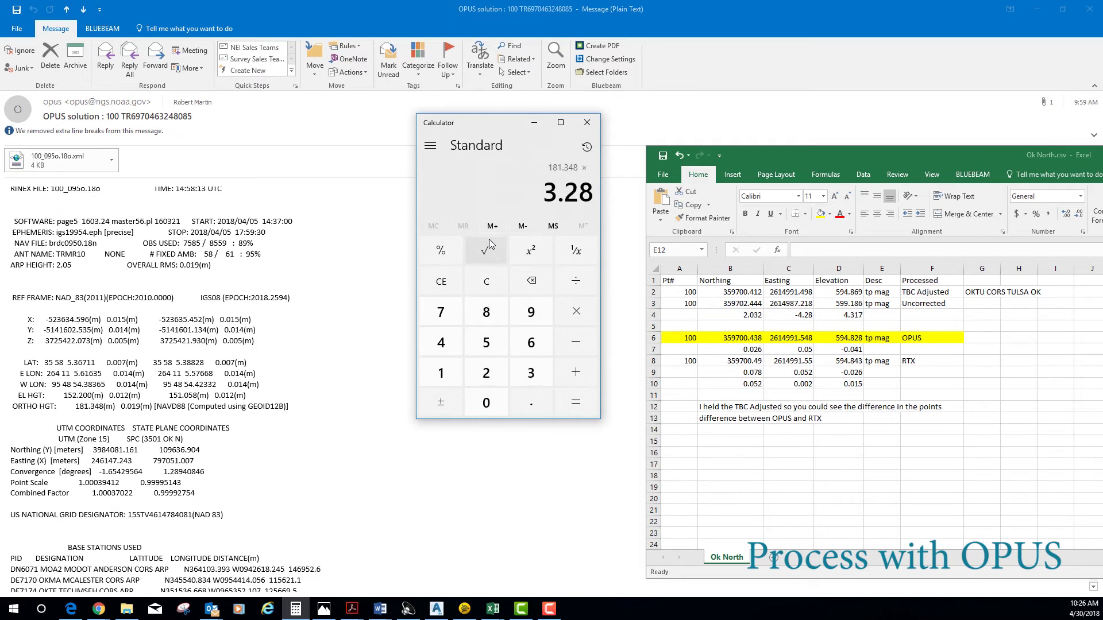
text(833333)
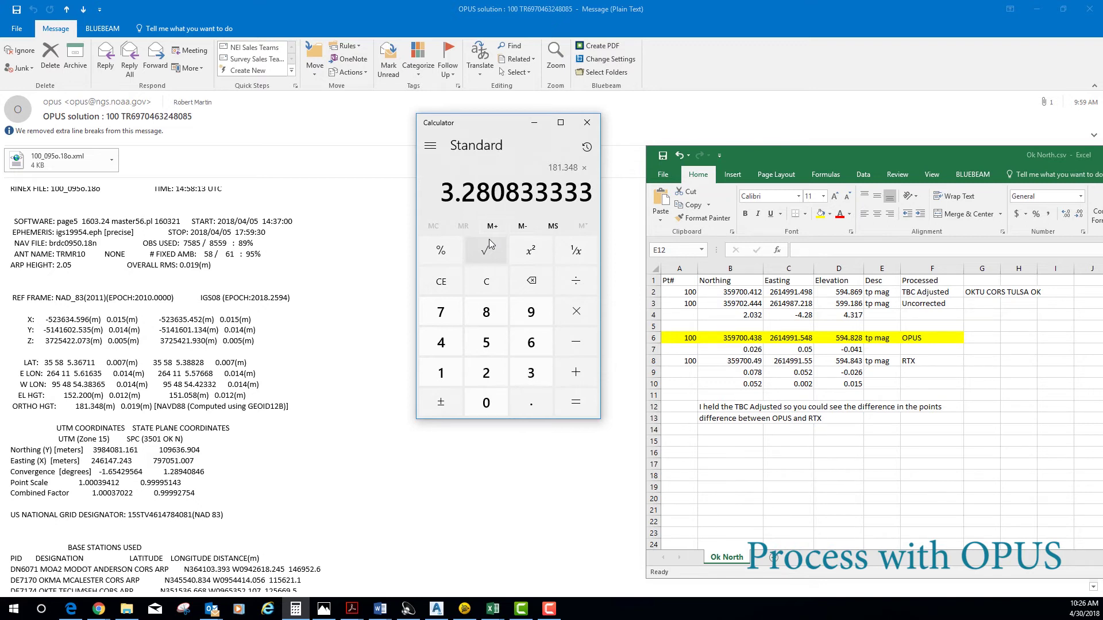
click(571, 401)
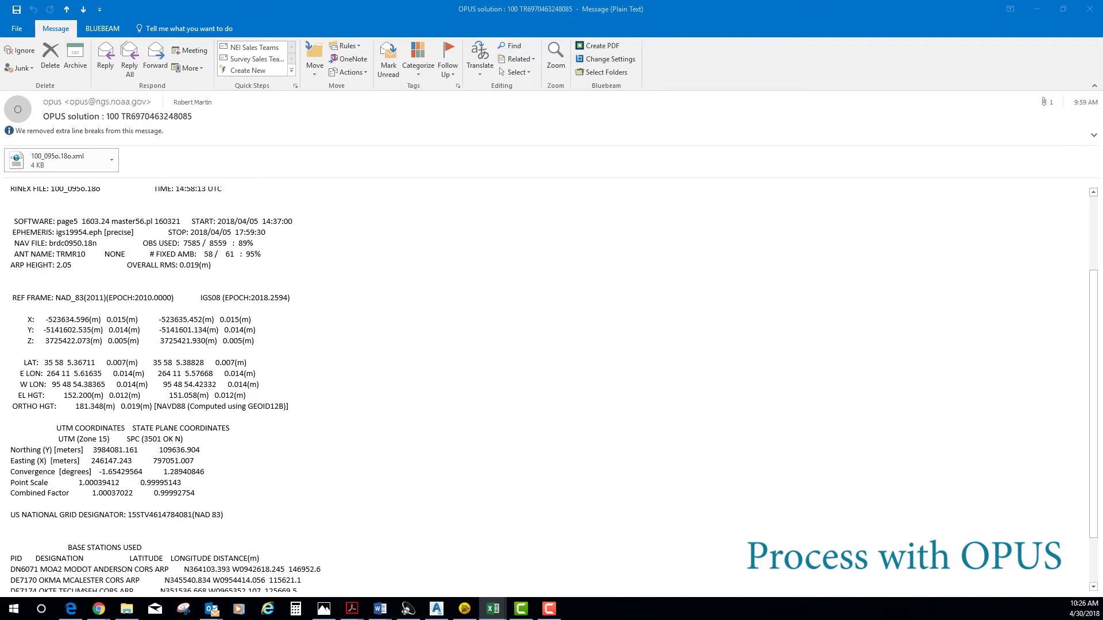
key(alt+Tab)
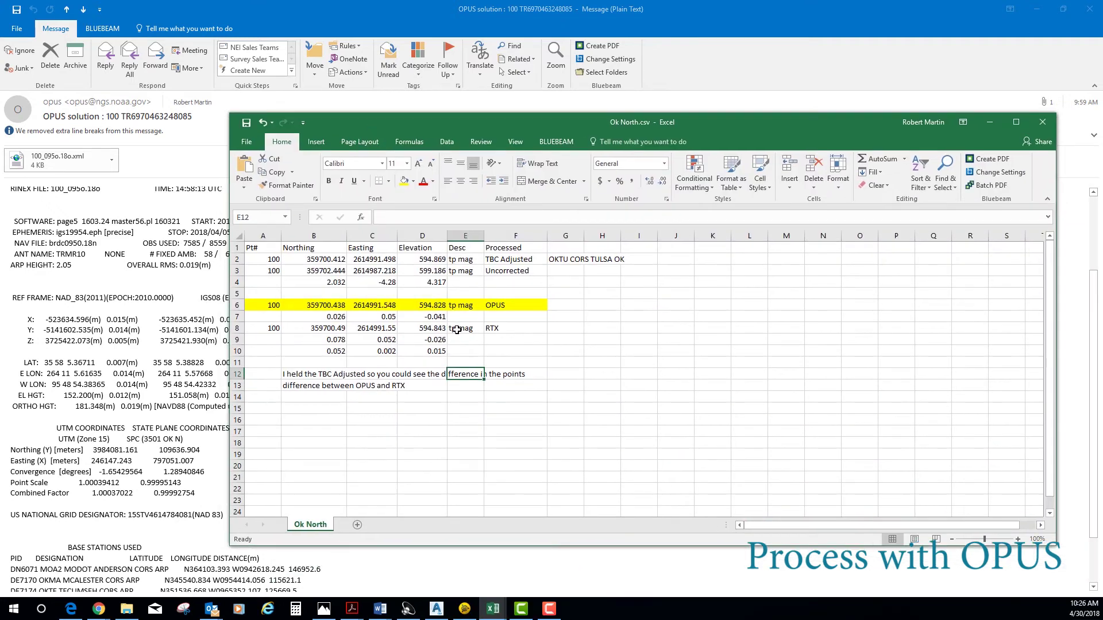
- Fill the RTX row A8:F8 in Ok North.csv yellow, check cell C10, then minimize Excel
drag(251, 327, 543, 328)
click(404, 183)
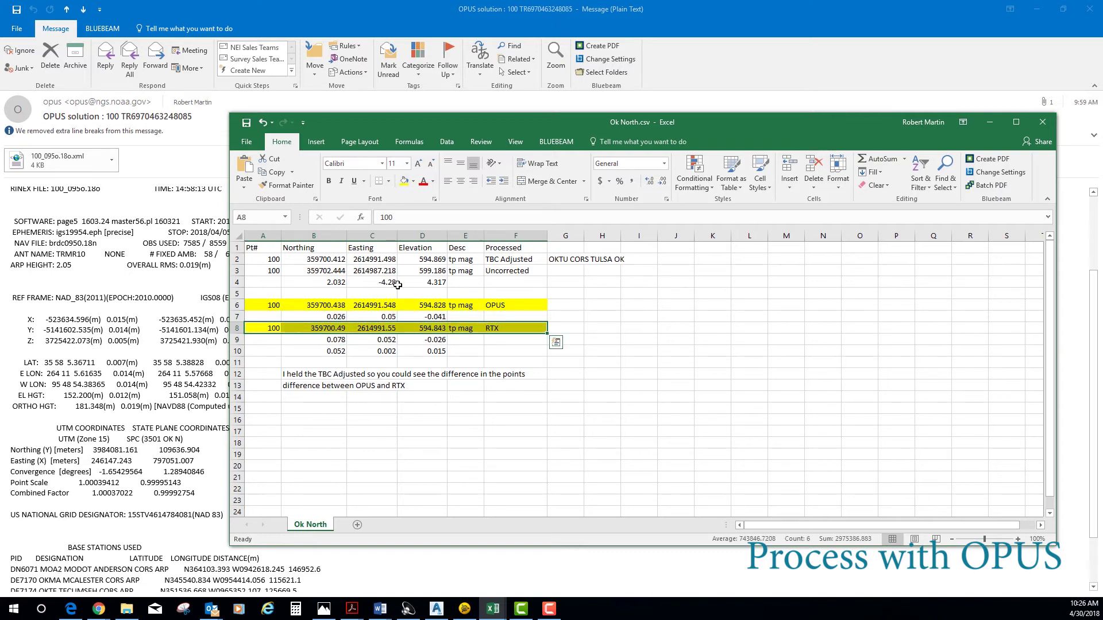
click(371, 351)
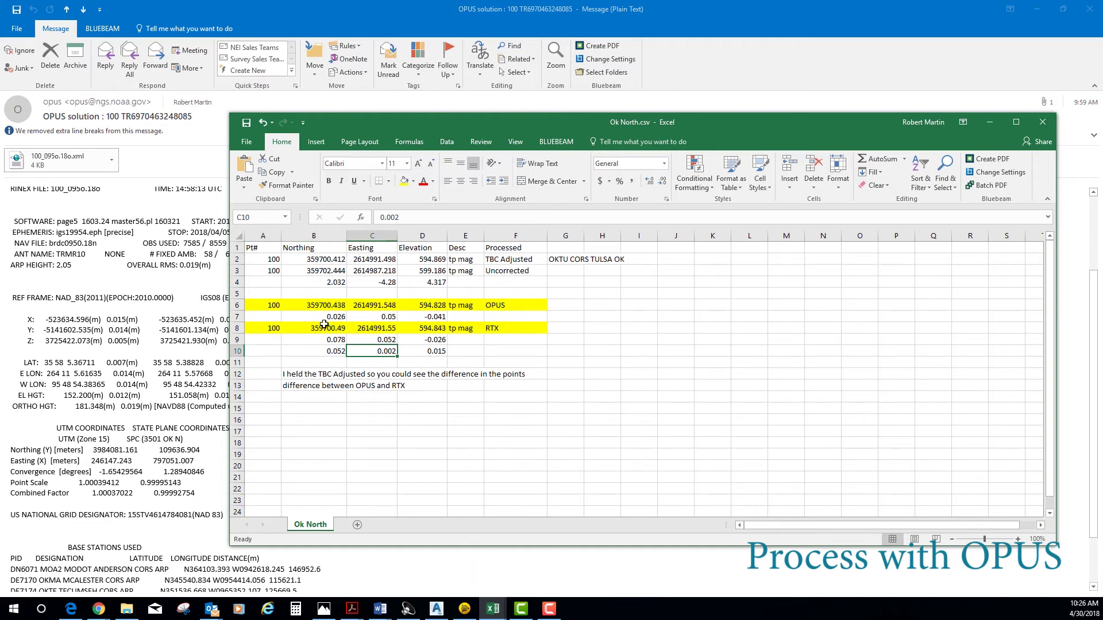
click(493, 608)
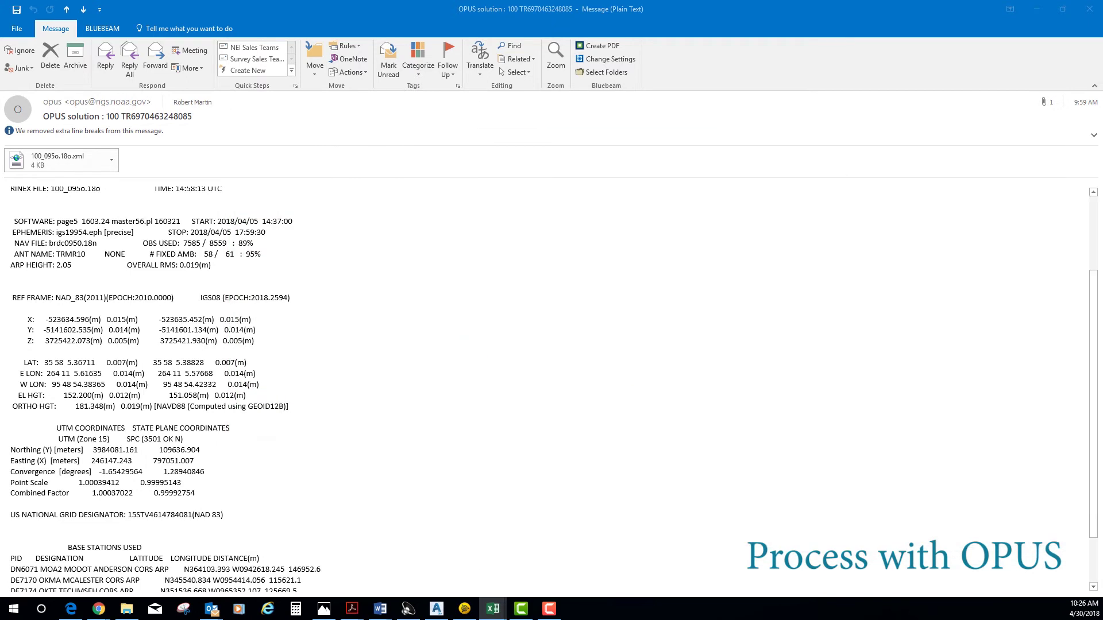
- Switch from the OPUS email to Trimble Business Center, zoom in on point 100, and close Properties
click(1036, 10)
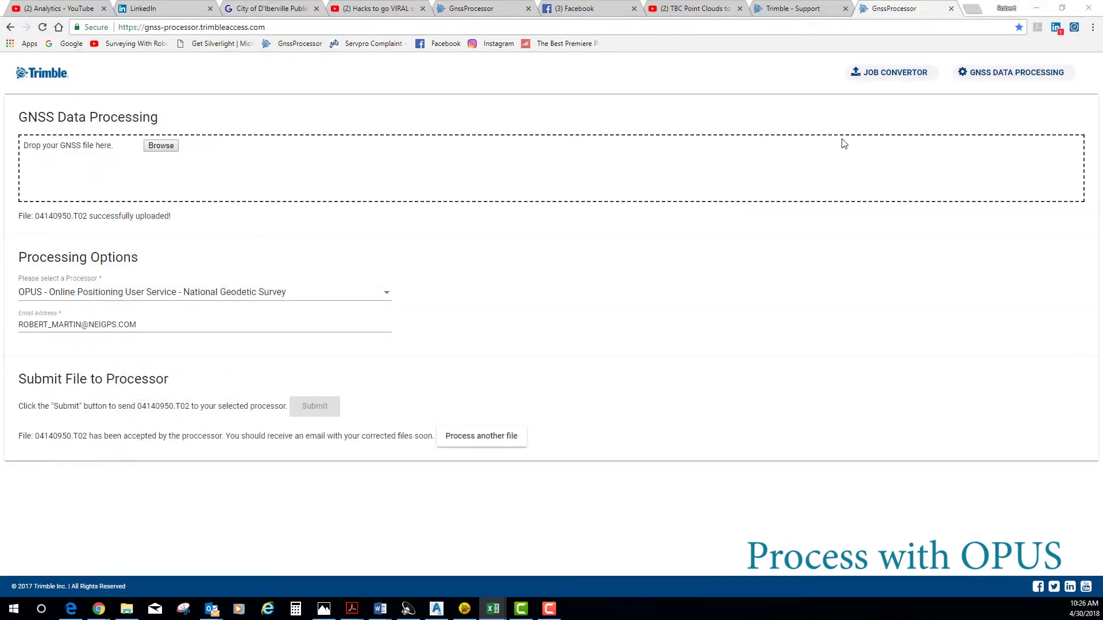
click(465, 608)
scroll(595, 252, up, 3)
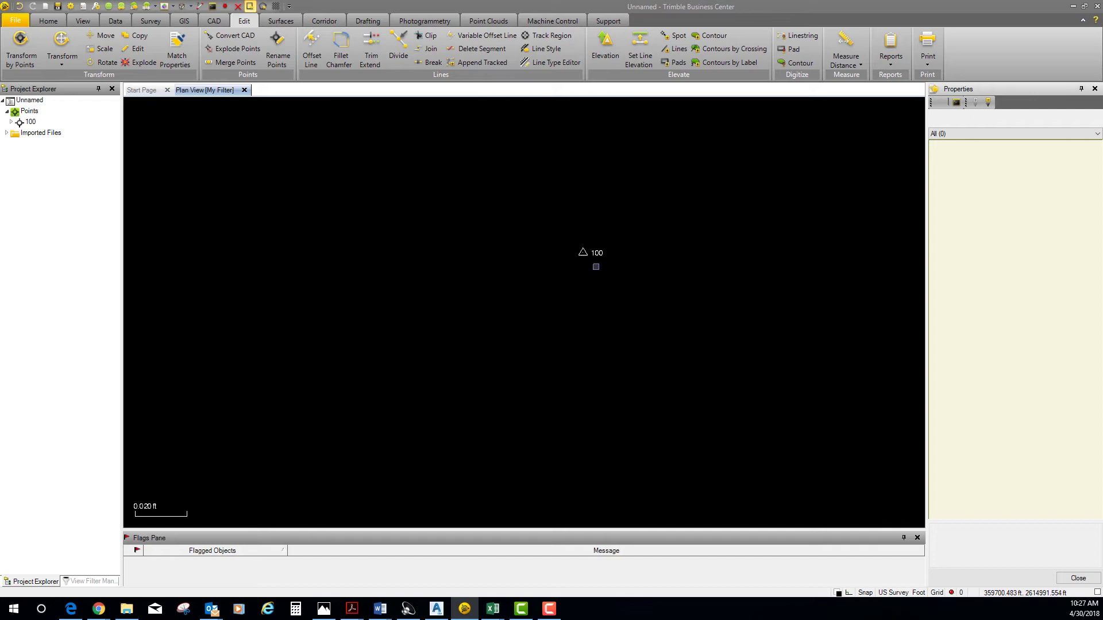
scroll(594, 239, up, 2)
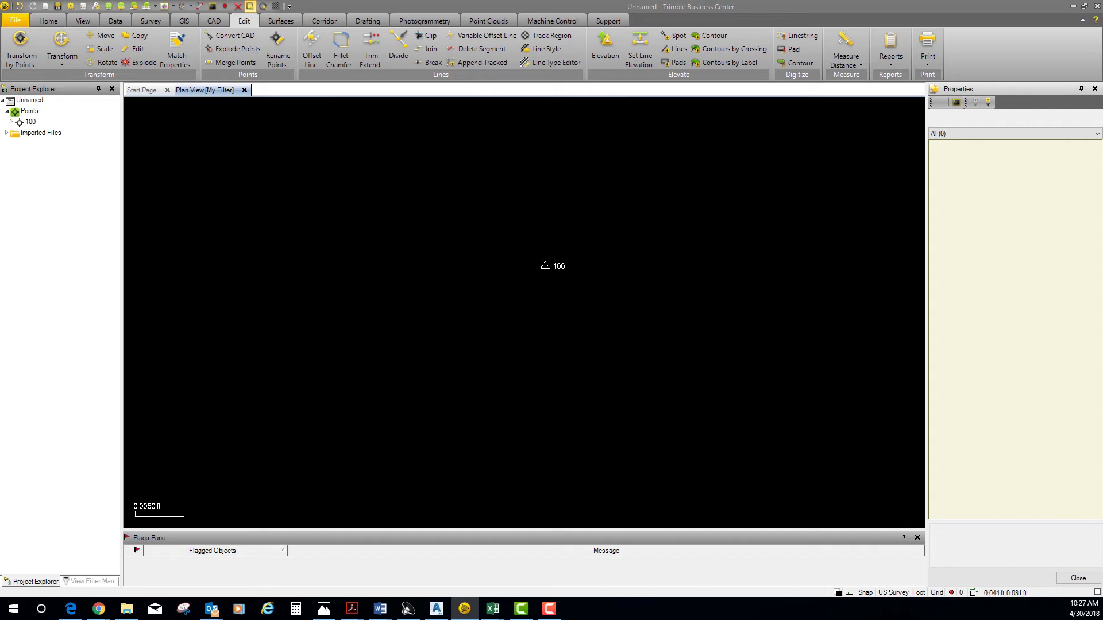
click(1095, 89)
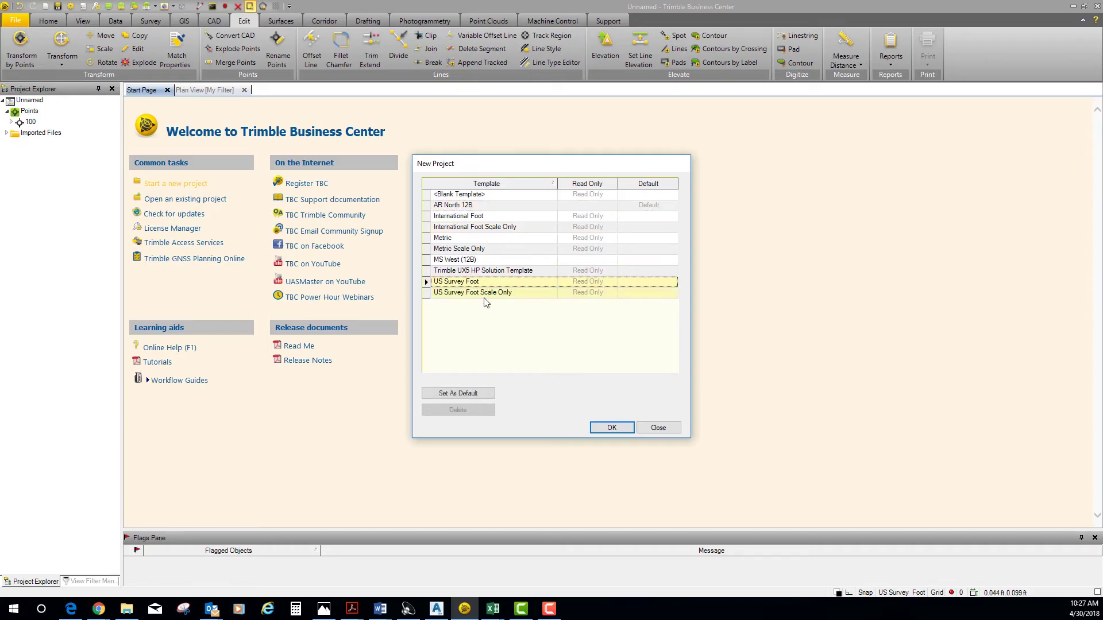
- Start a new project from the US Survey Foot template, discarding changes to the old project
click(611, 430)
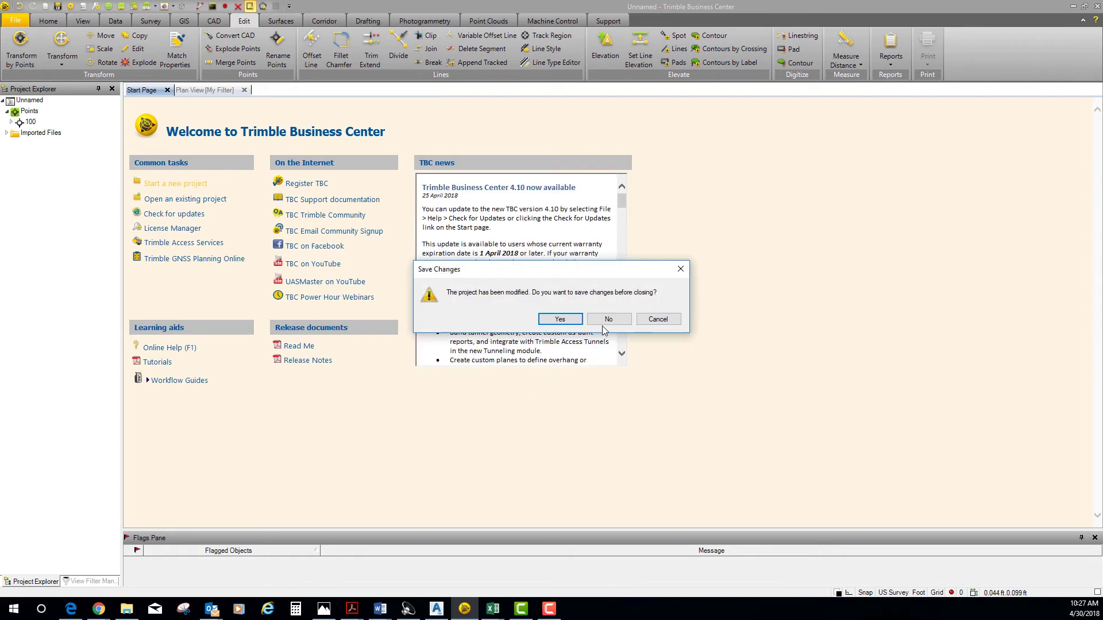
click(605, 321)
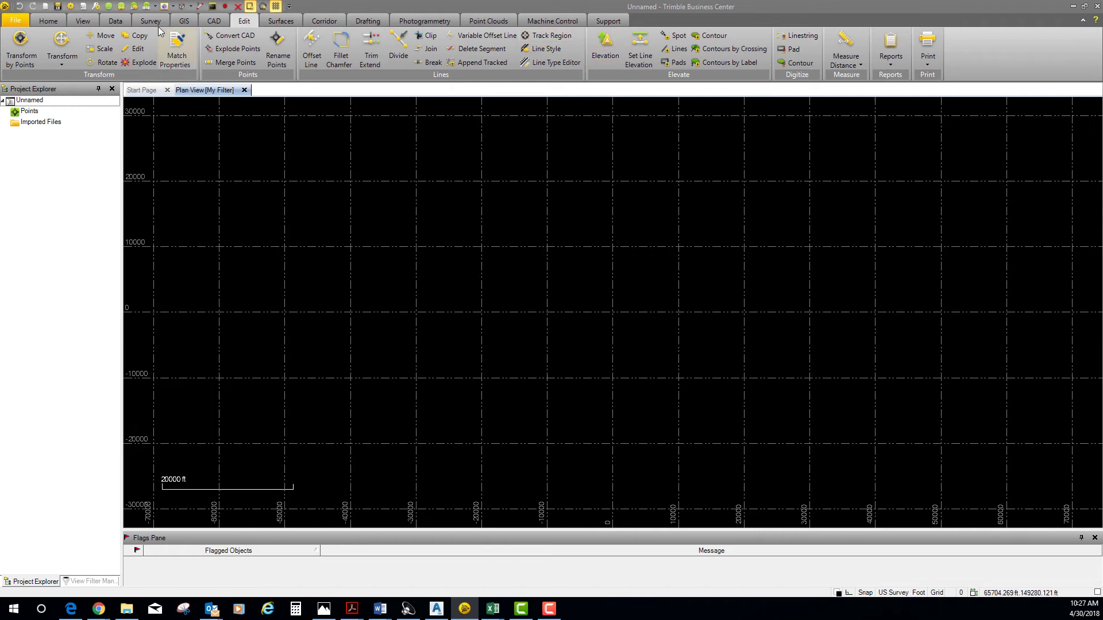
click(48, 21)
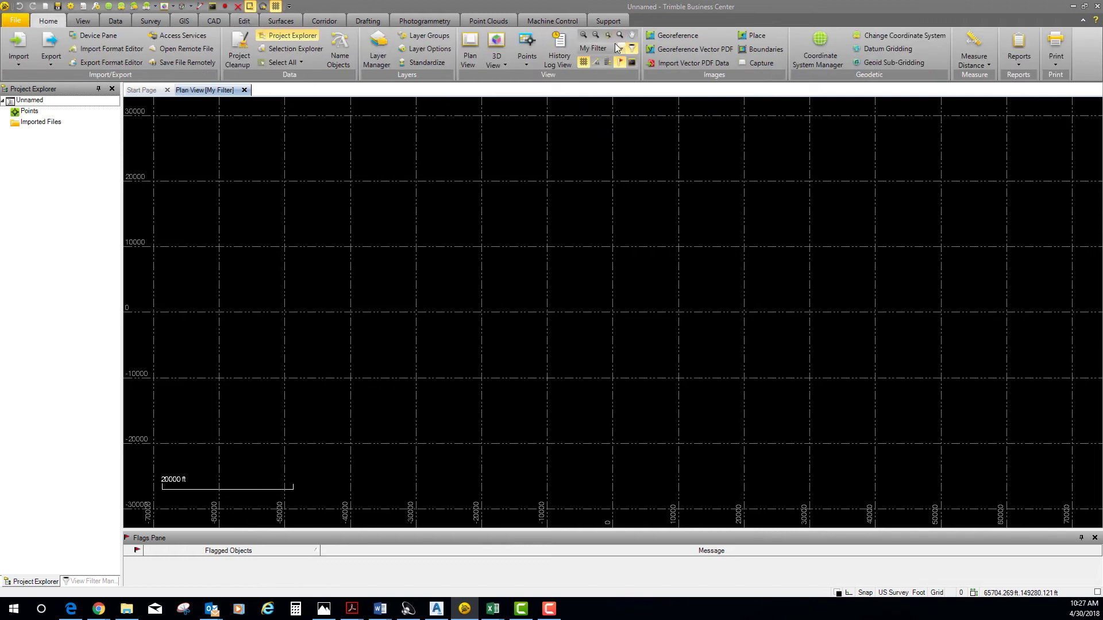
- Hide the plan view grid lines and set the coordinate system to Oklahoma North 3501
click(583, 62)
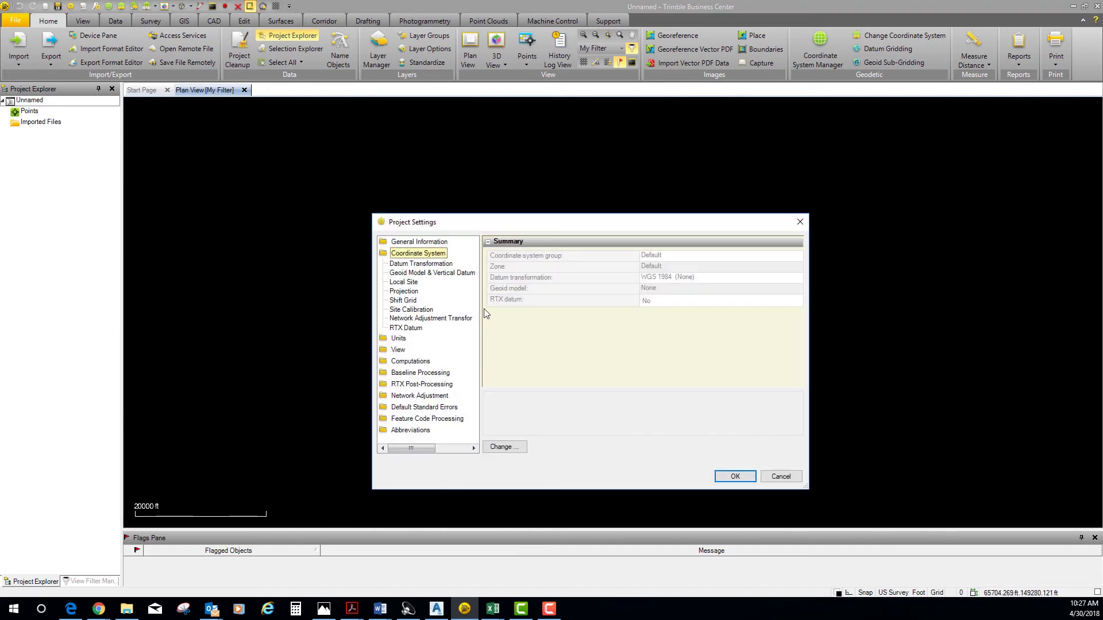
click(505, 448)
click(555, 340)
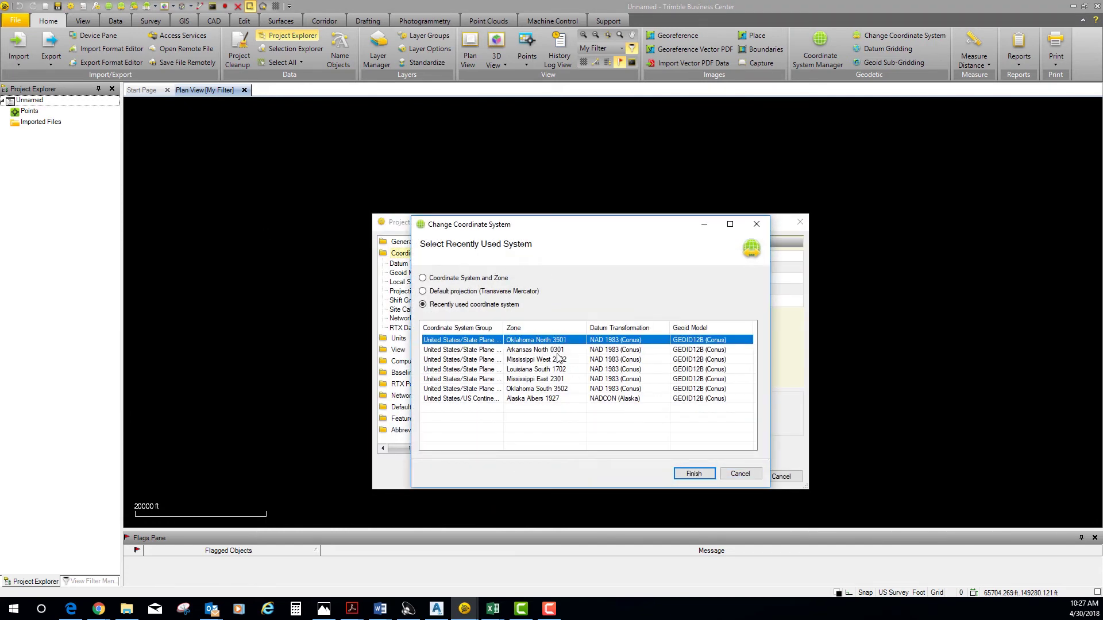
click(693, 473)
click(750, 479)
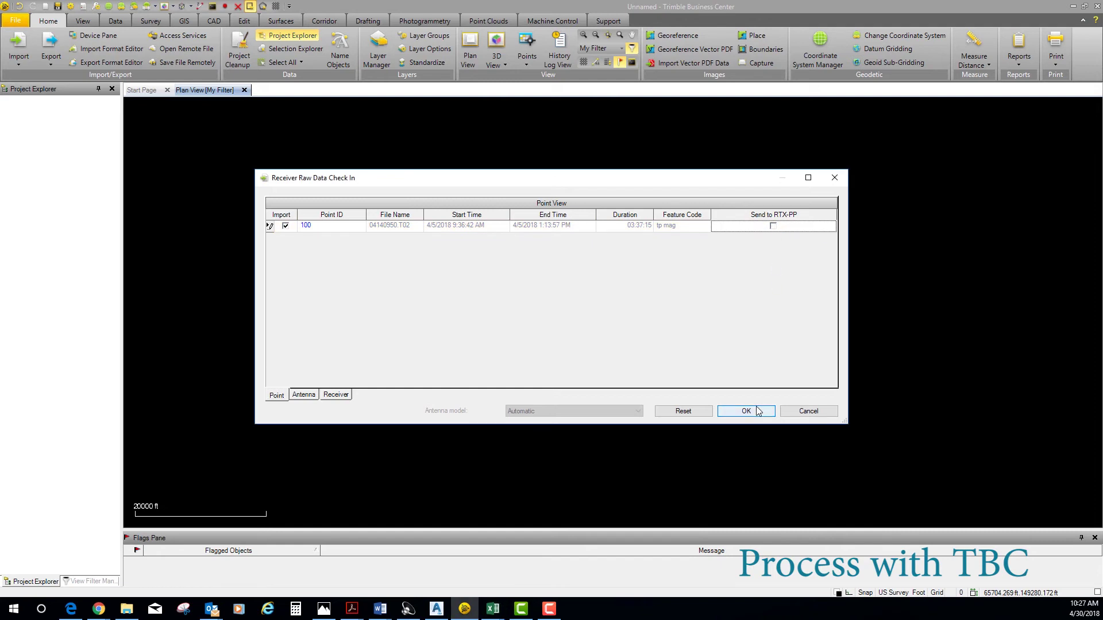
- Check in point 100 from 04140950.T02 and bring up the options for its Global observation
click(757, 412)
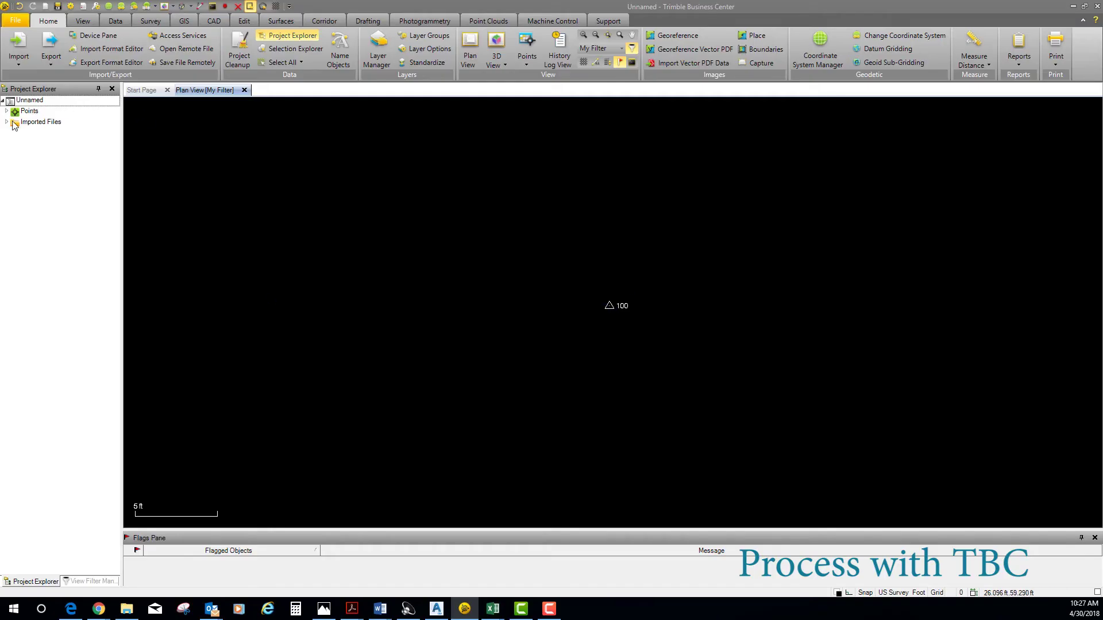
click(7, 112)
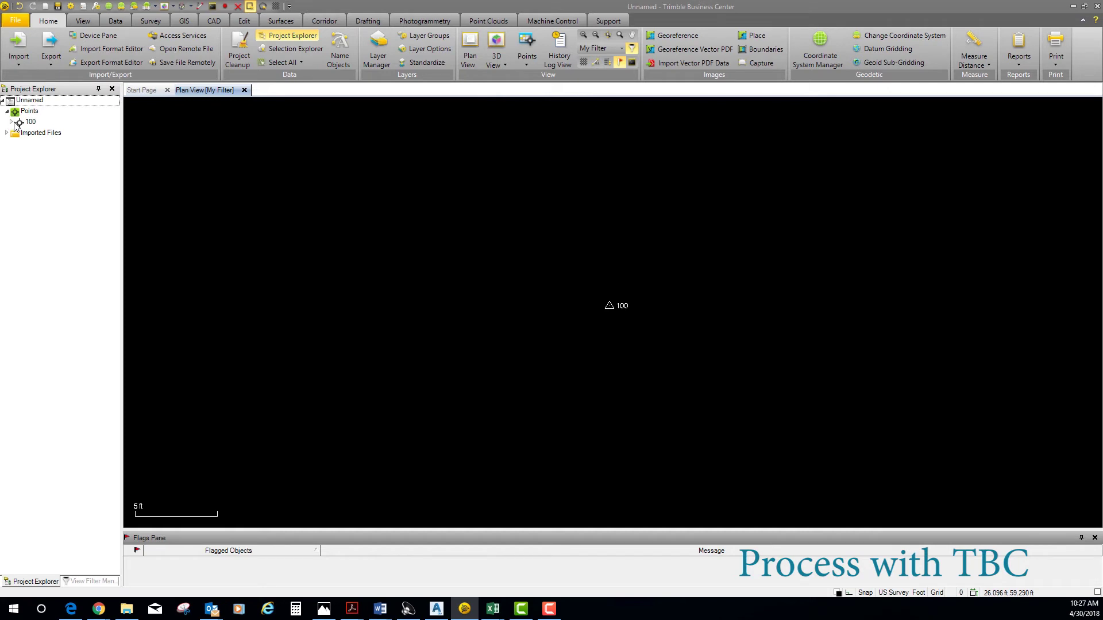
click(12, 122)
click(41, 134)
right_click(81, 138)
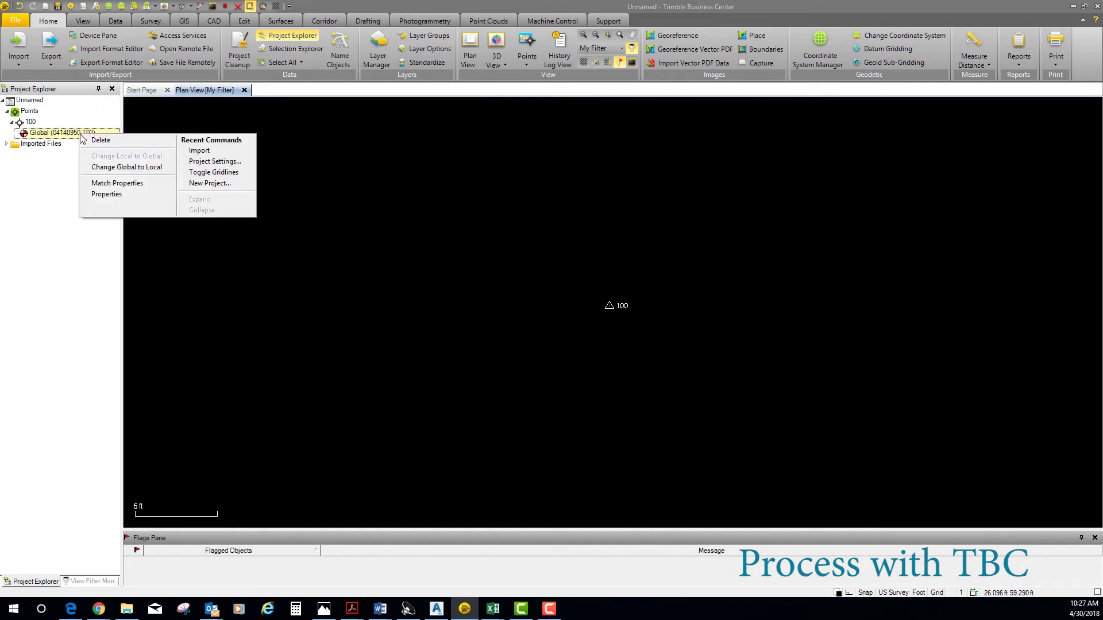
- Set the Global observation's latitude/longitude and height quality to Unknown Quality
click(95, 191)
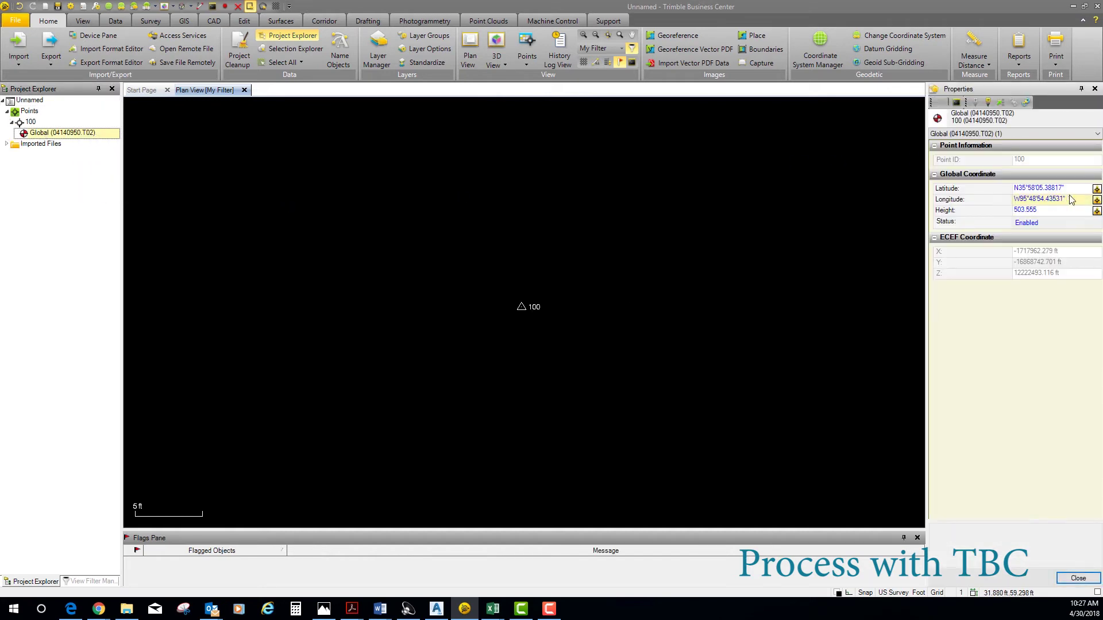
click(1097, 190)
click(1011, 228)
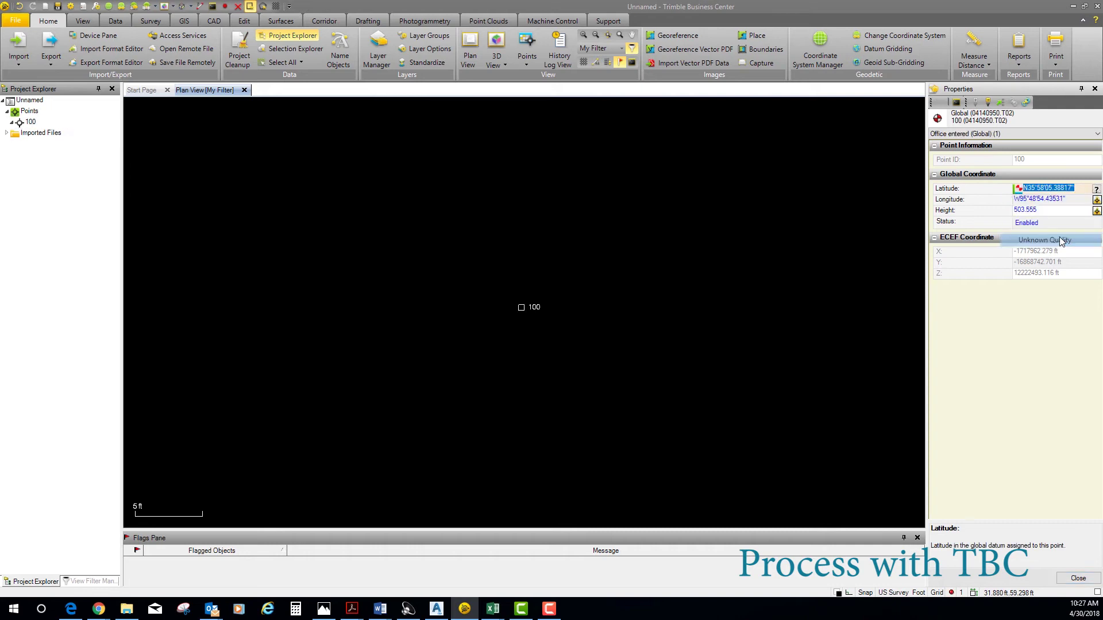
click(1097, 211)
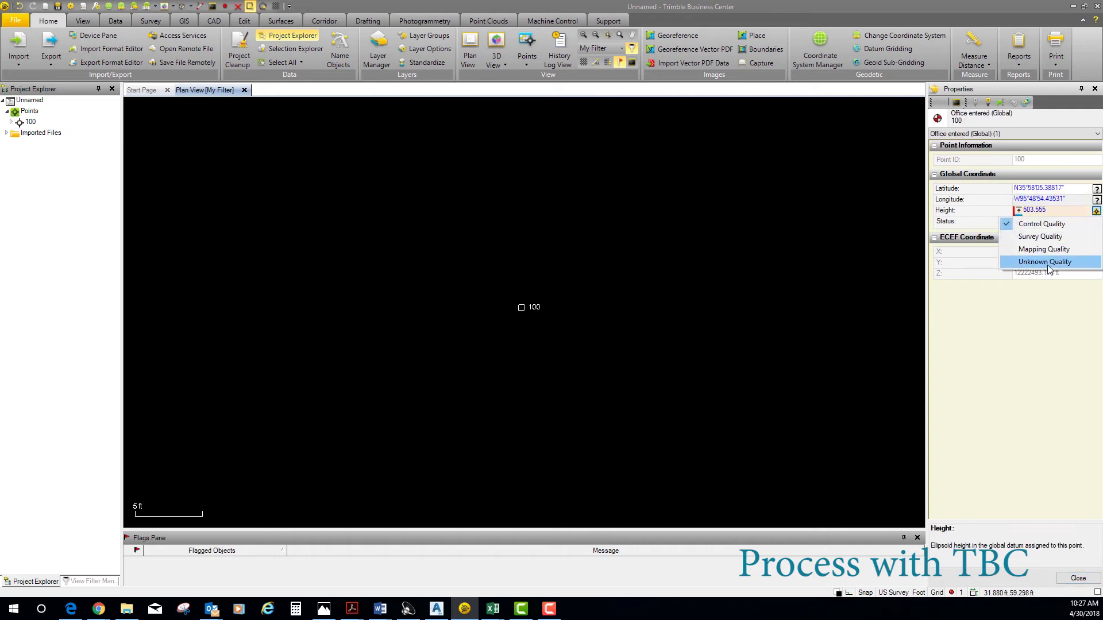
click(1020, 265)
click(1068, 578)
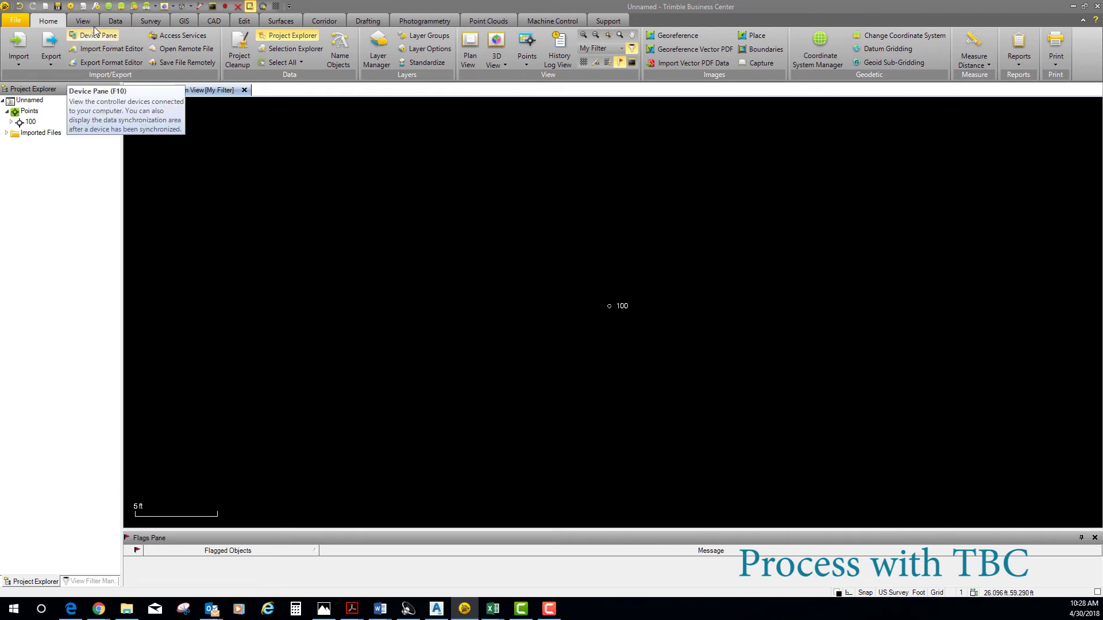
click(148, 21)
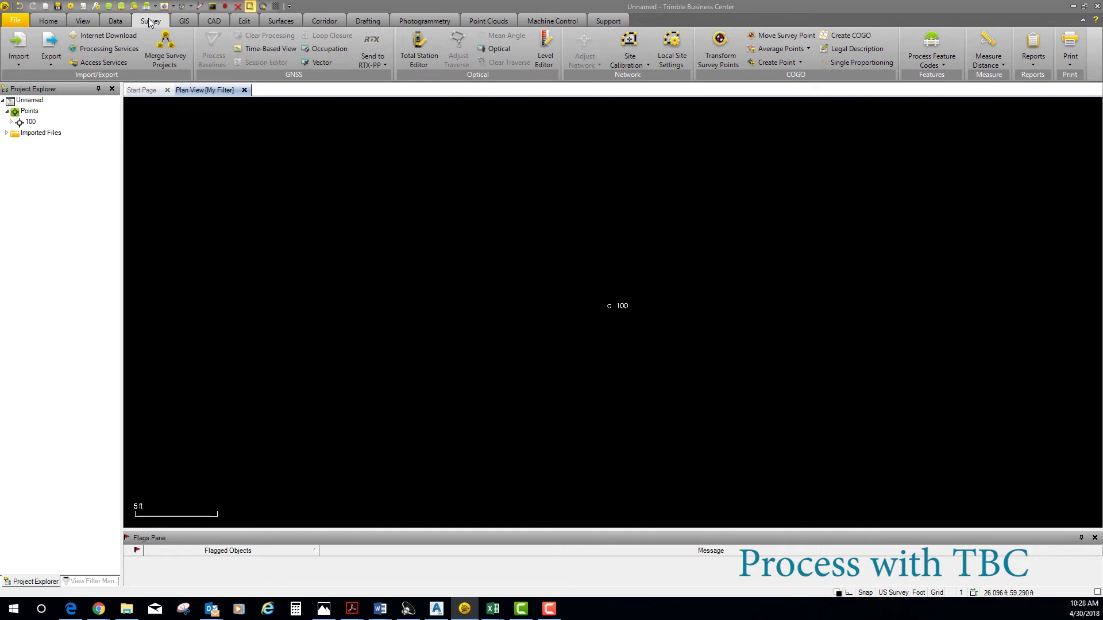
click(122, 36)
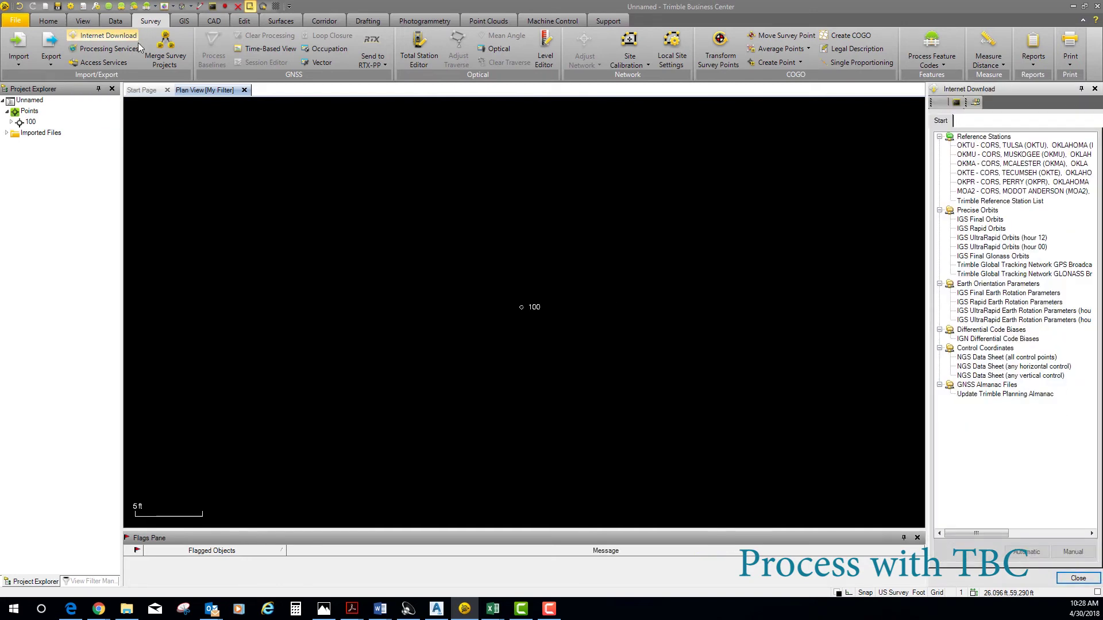
click(976, 104)
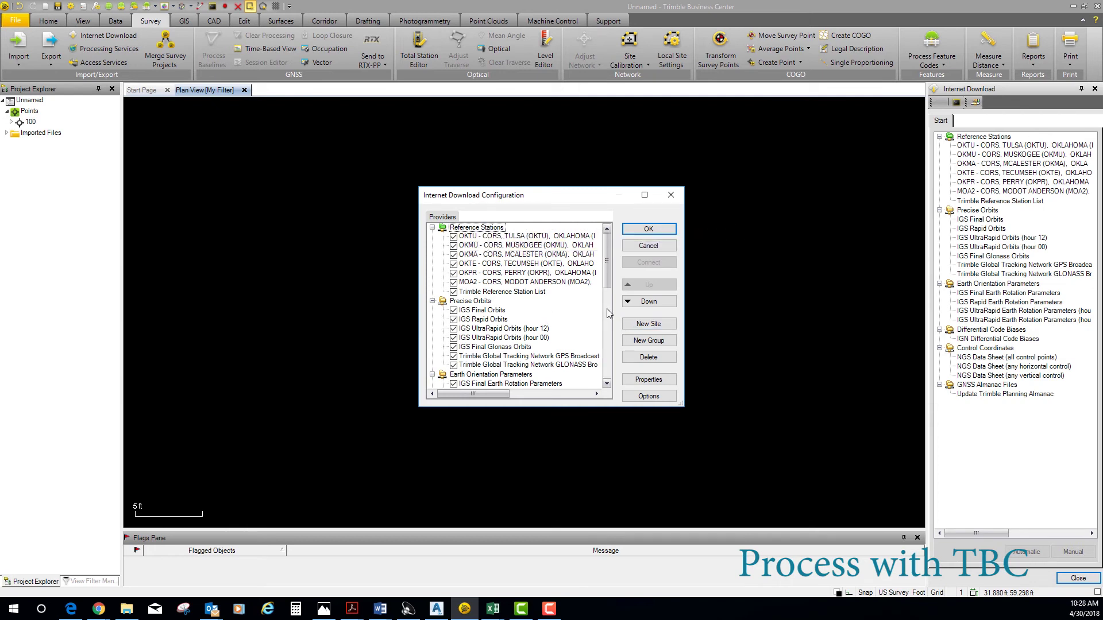
click(655, 322)
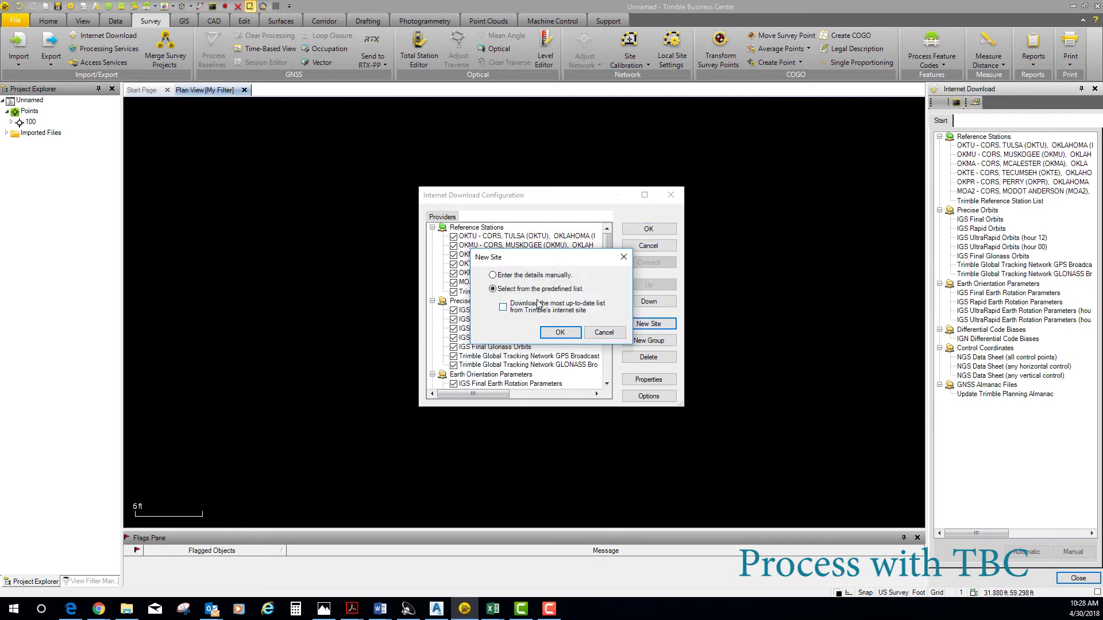
click(560, 332)
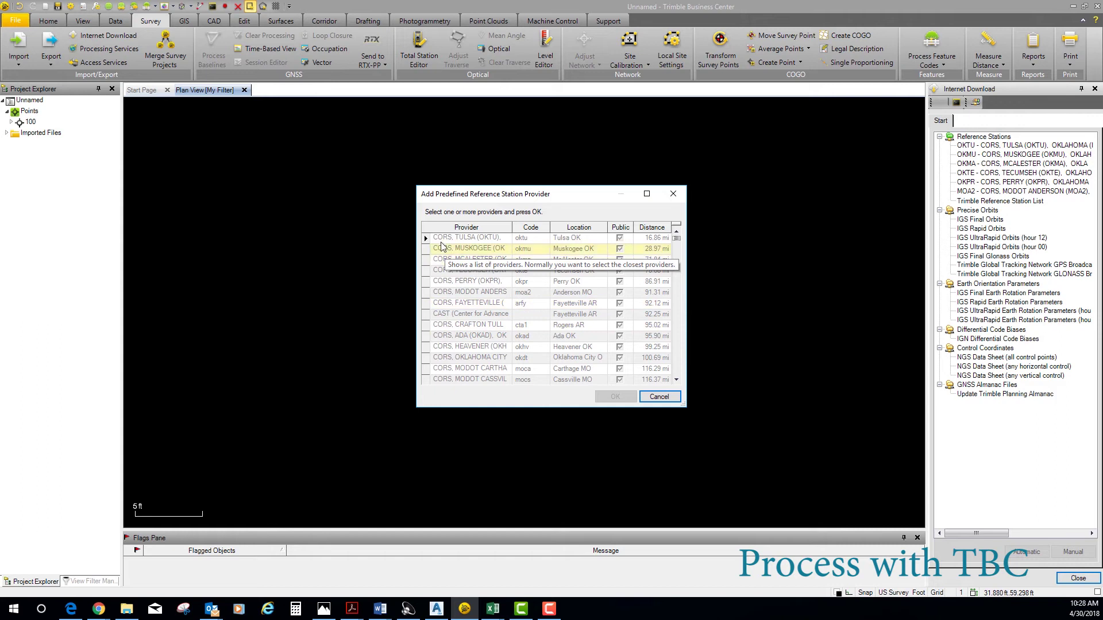
click(443, 238)
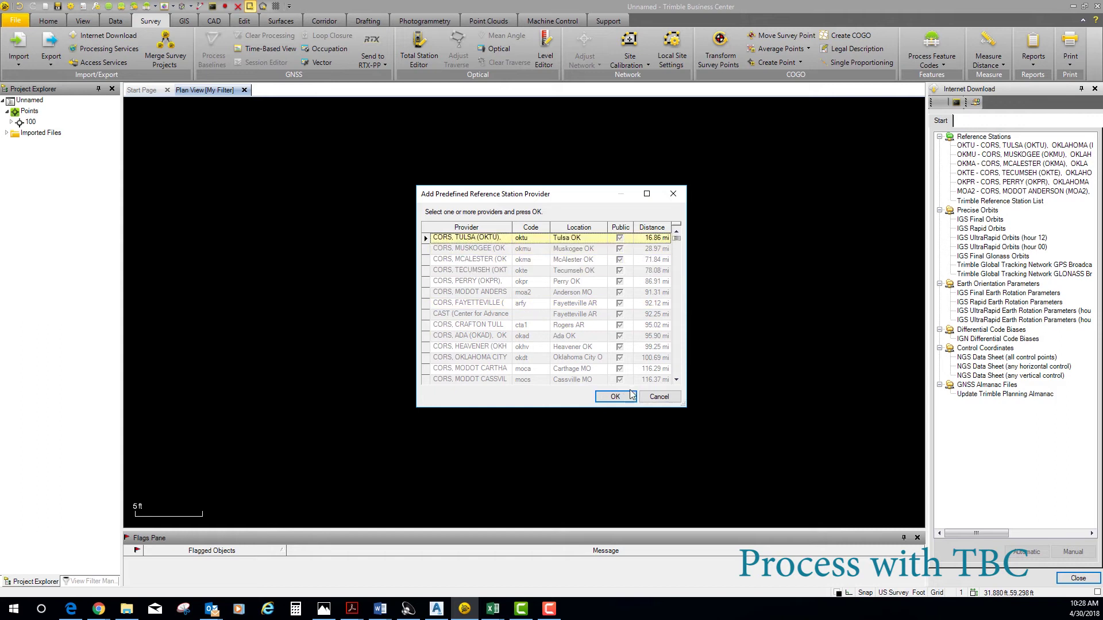
ctrl+click(500, 249)
ctrl+click(486, 259)
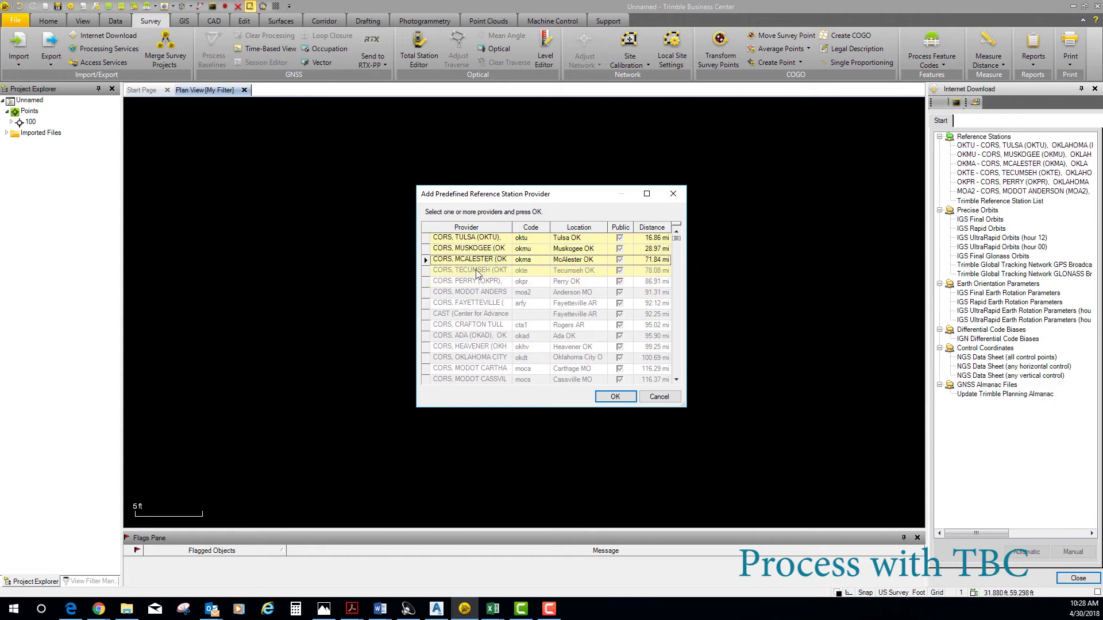
ctrl+click(477, 271)
ctrl+click(477, 271)
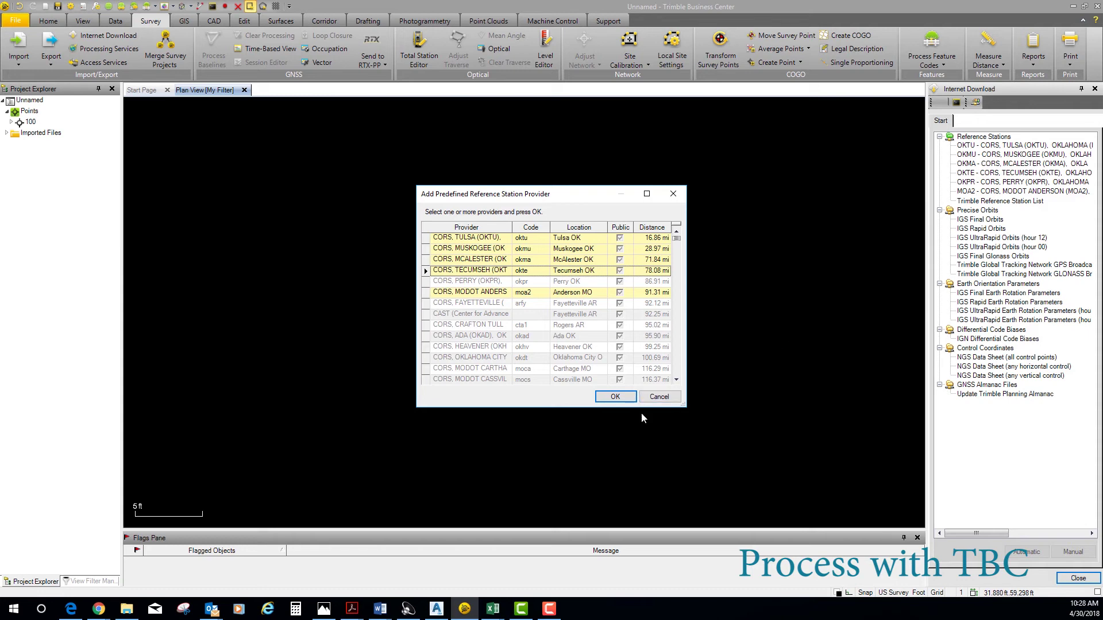
click(659, 397)
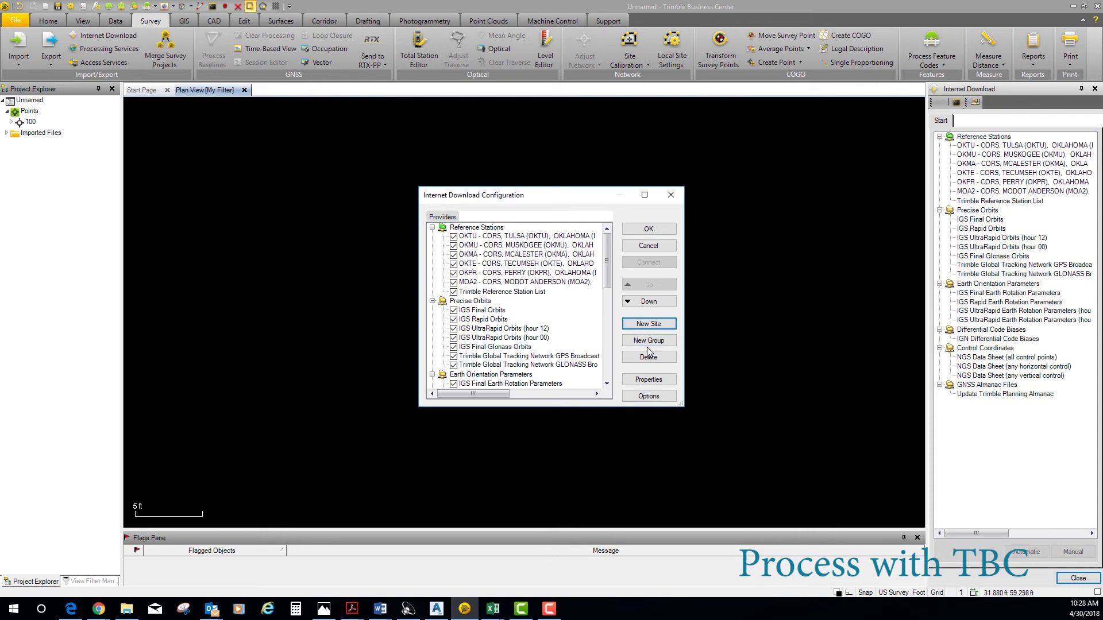
- Download the Tulsa OKTU CORS data for the project time span and import it
click(648, 229)
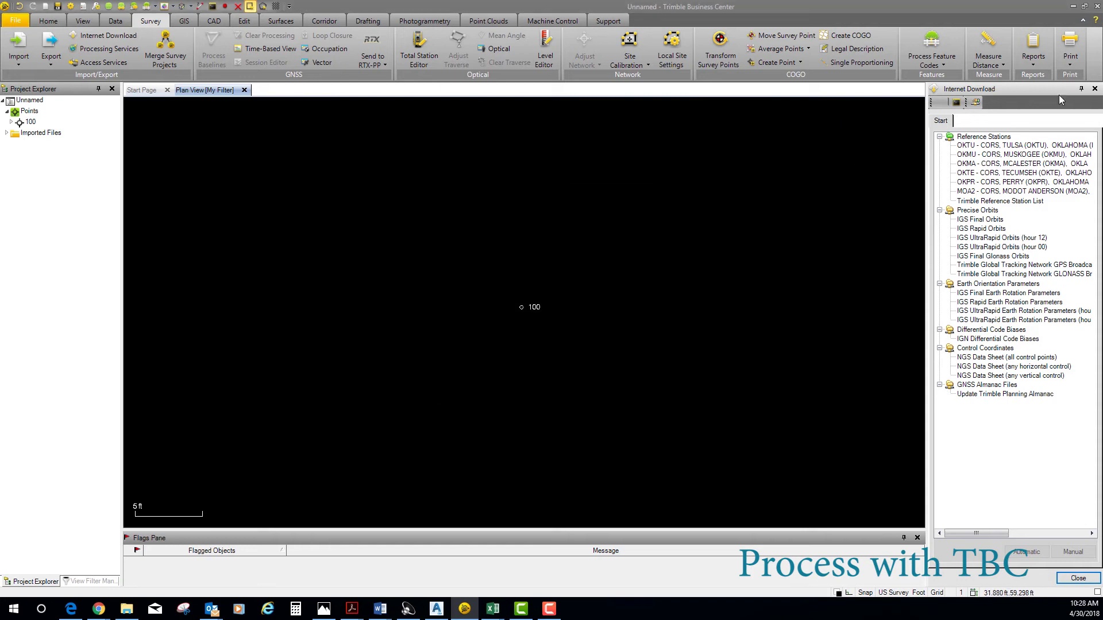
click(1032, 144)
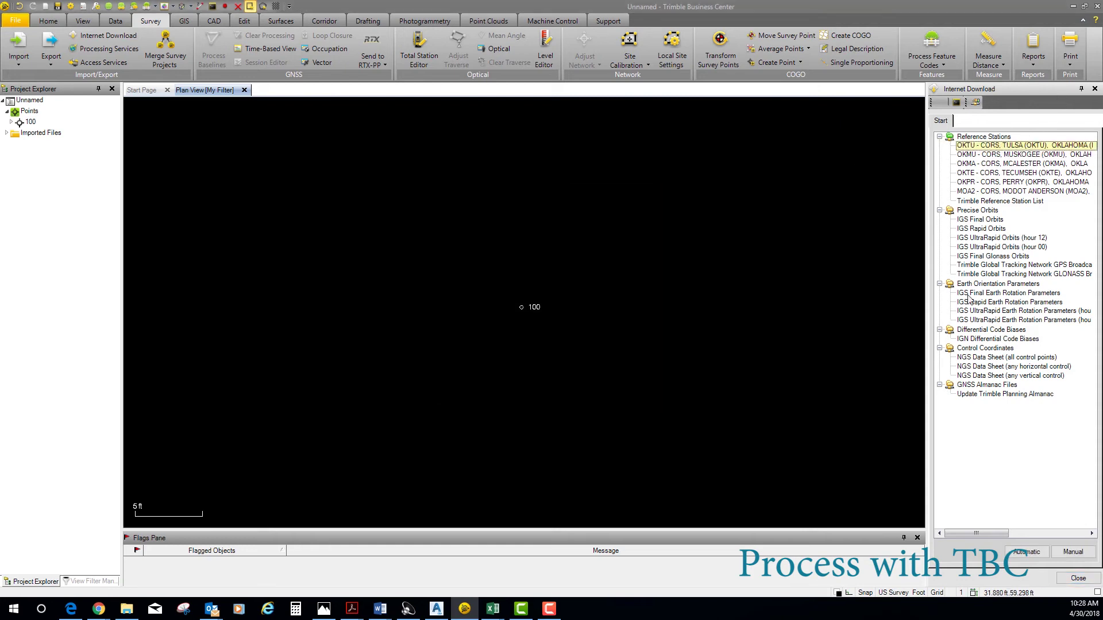
click(1027, 553)
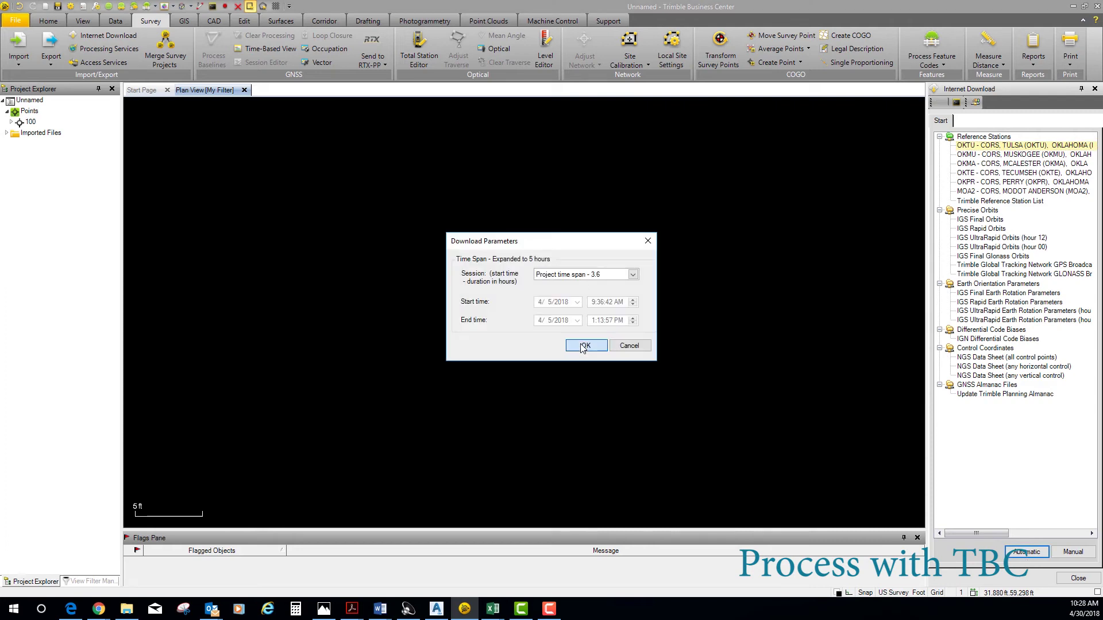
click(582, 346)
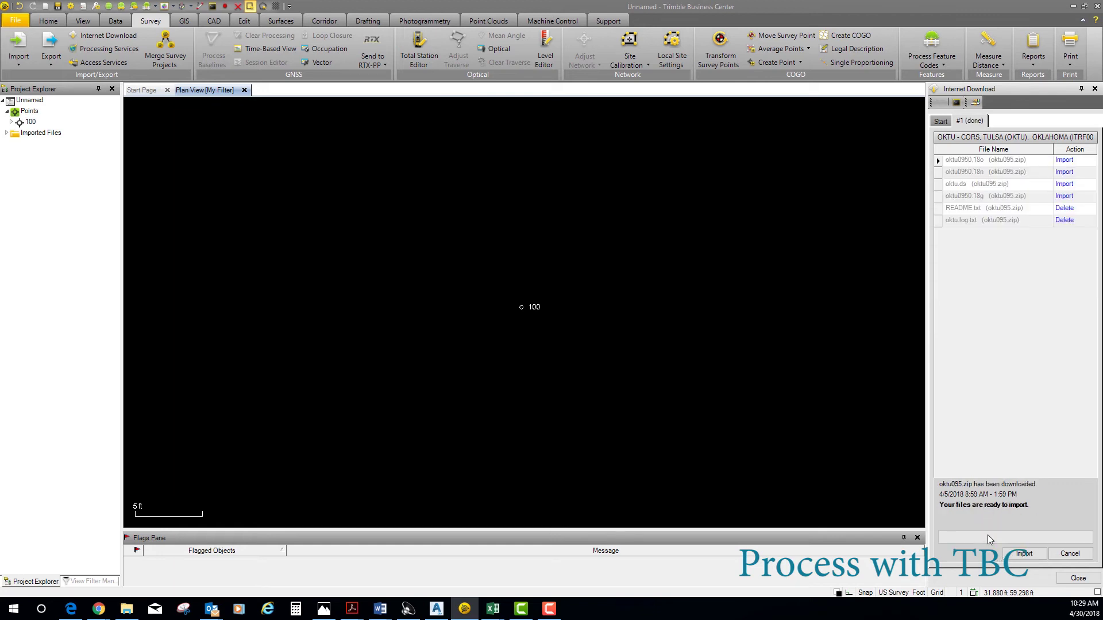
click(1024, 555)
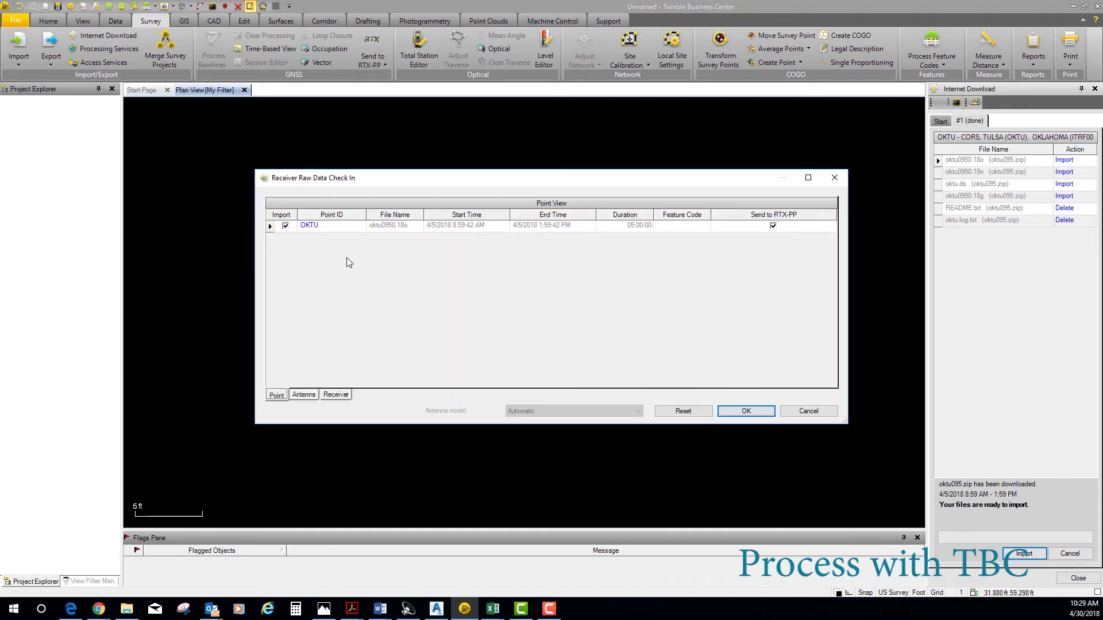
click(746, 411)
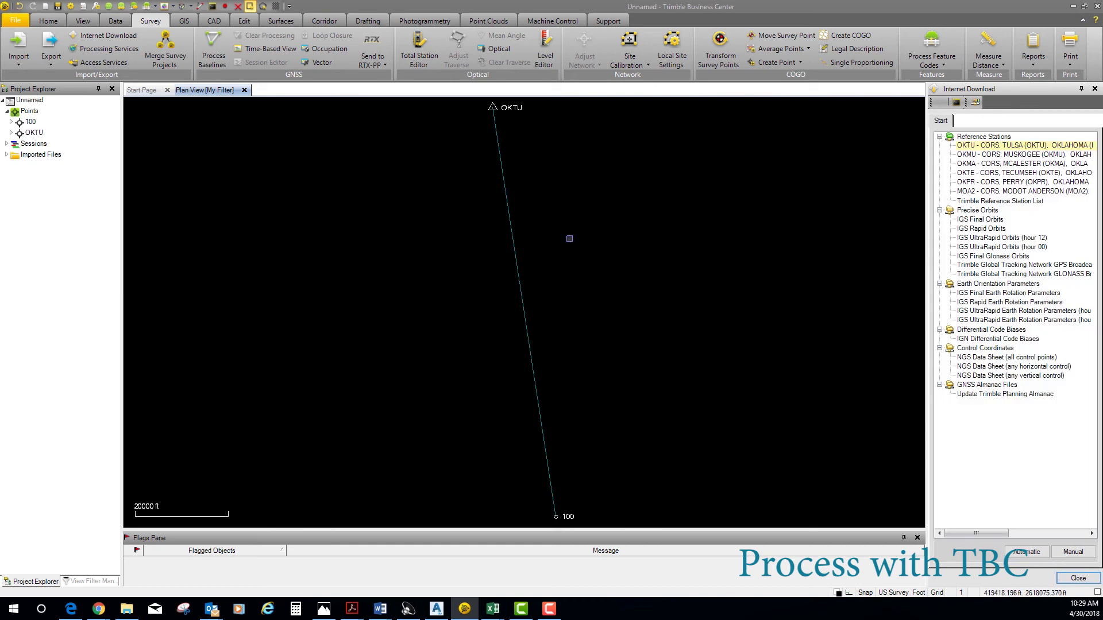
- Process the OKTU–100 baseline to a Fixed solution and save the results
scroll(553, 266, up, 2)
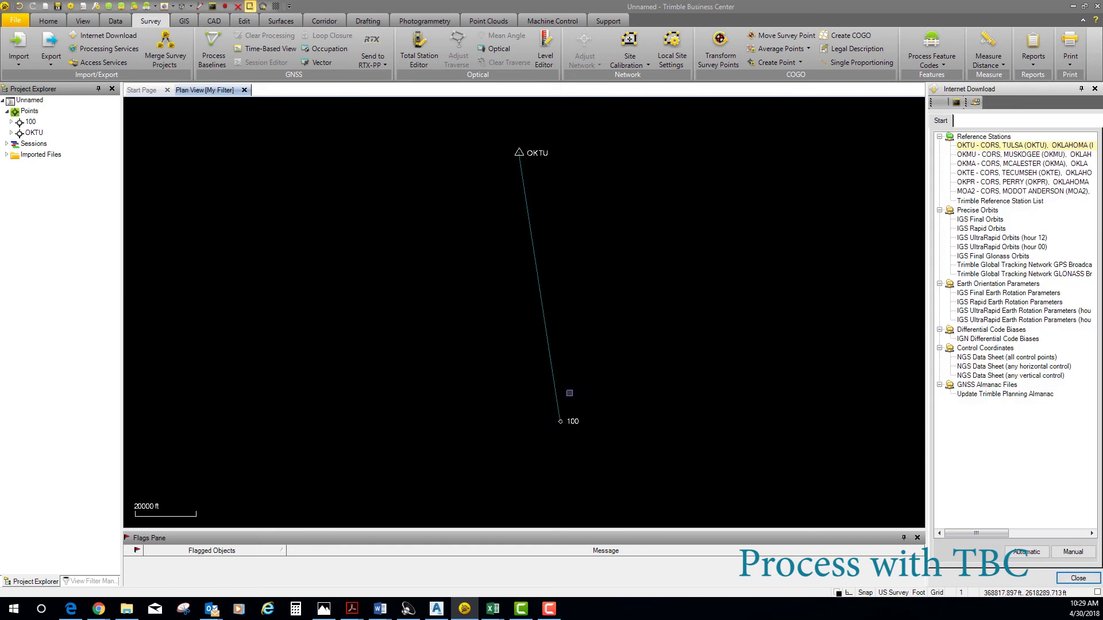
drag(549, 242, 447, 280)
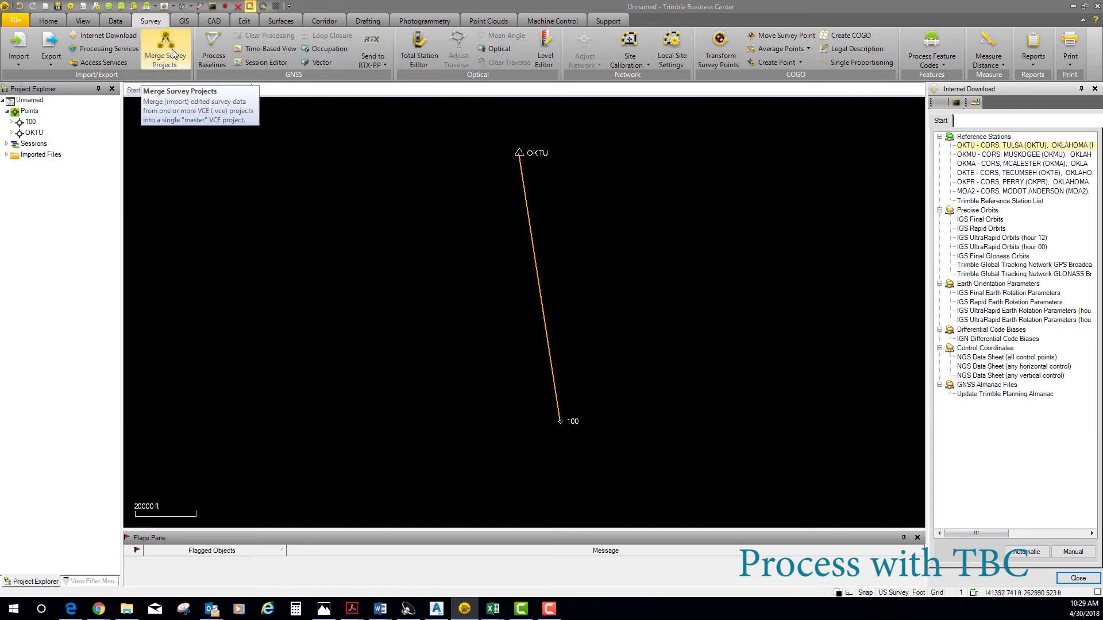
click(217, 65)
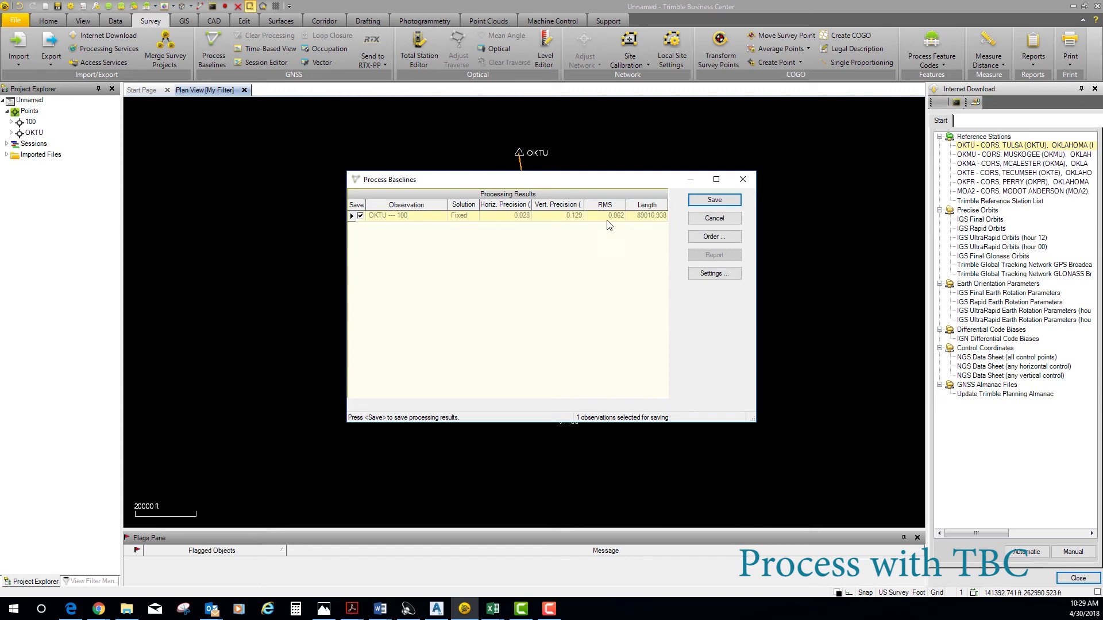
click(708, 201)
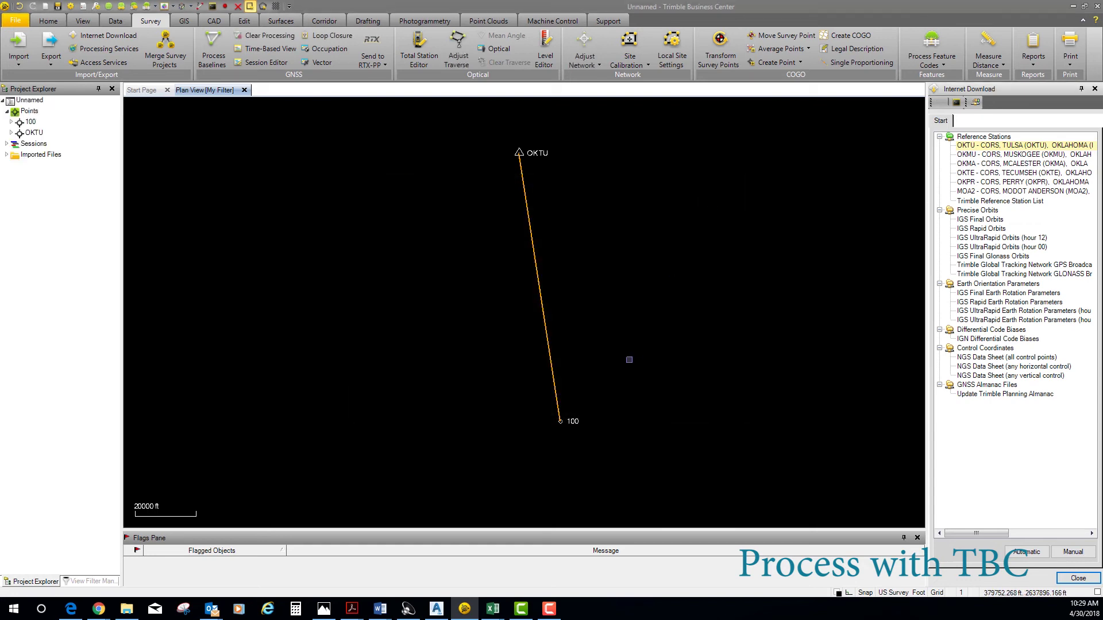
click(571, 427)
- Generate point 100's Point Derivation Report and drag the Ok North.csv window over its lower part
right_click(572, 427)
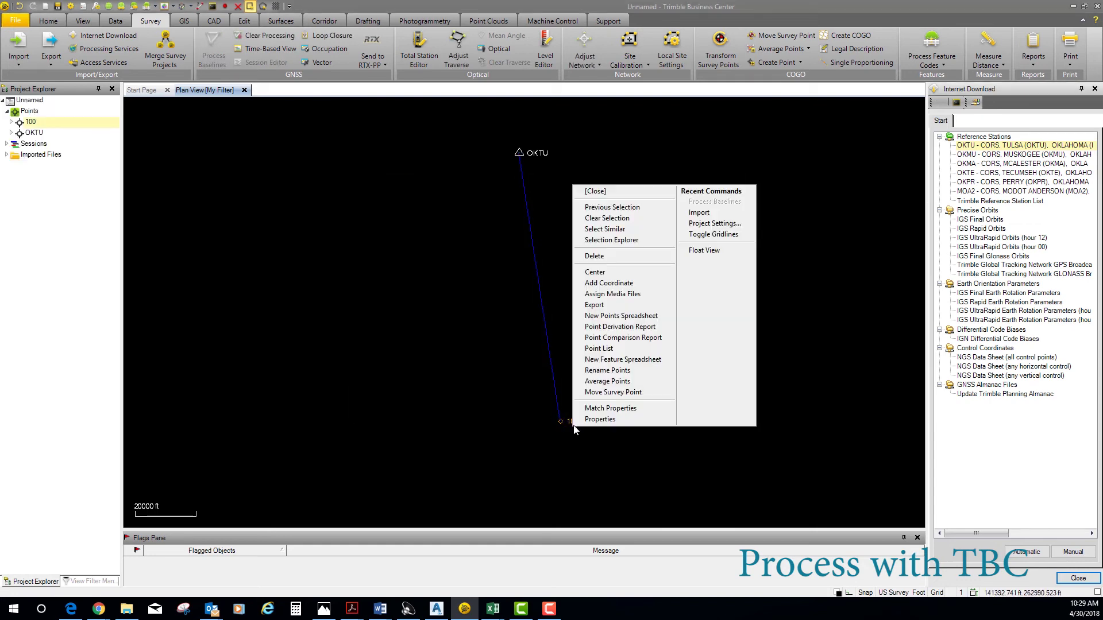
click(622, 326)
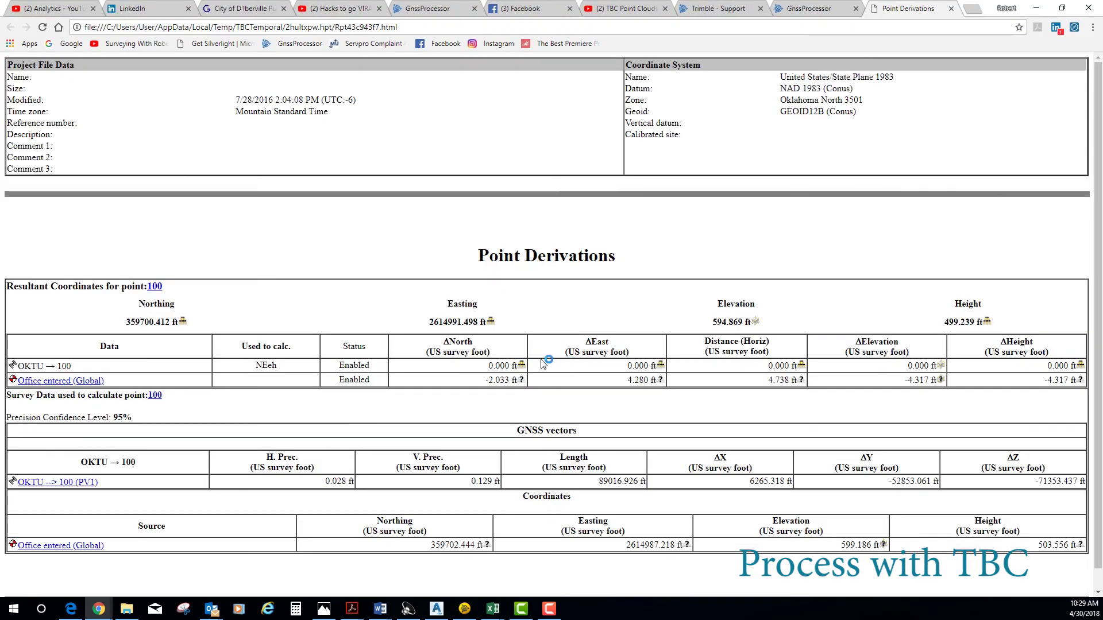
scroll(523, 366, down, 1)
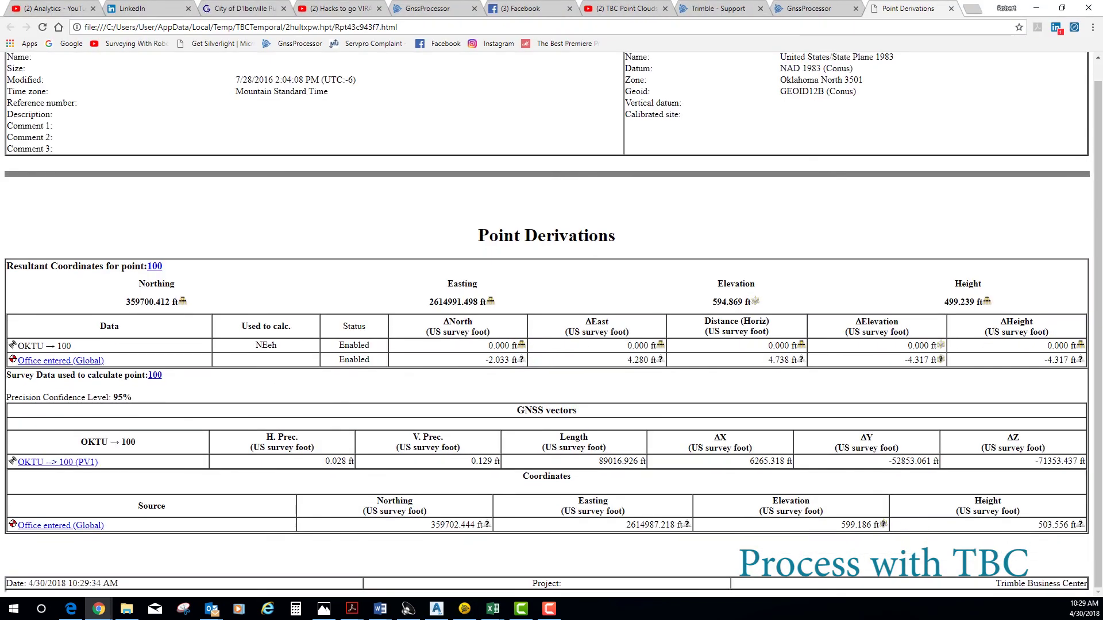
click(493, 609)
drag(1027, 304, 237, 393)
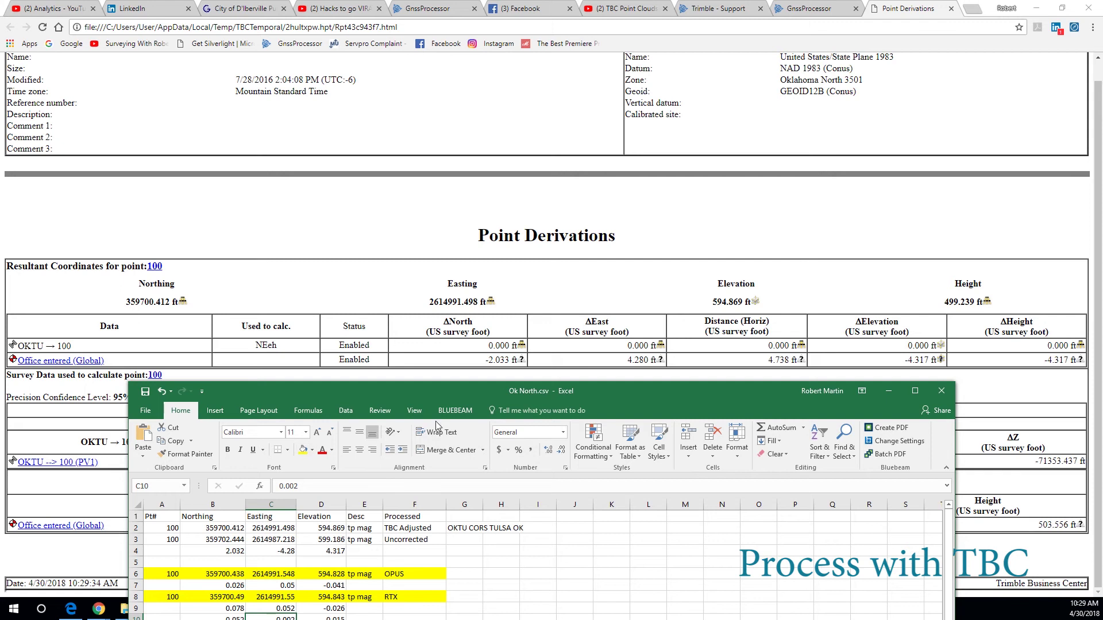
- Shrink the Ok North.csv window, then close it without saving changes
drag(501, 380, 501, 391)
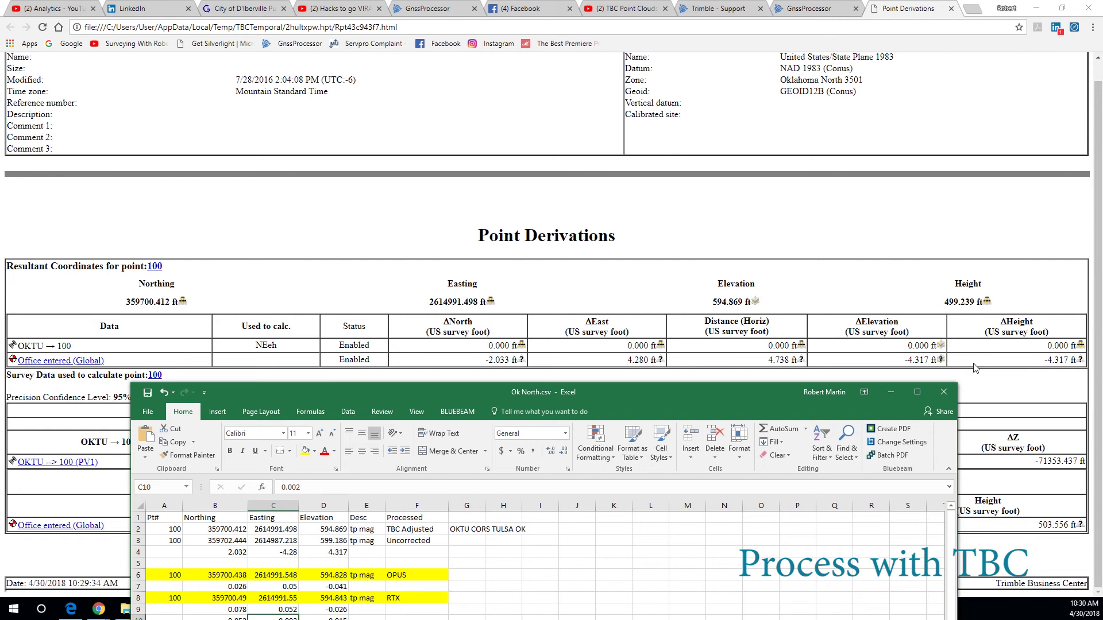
click(943, 392)
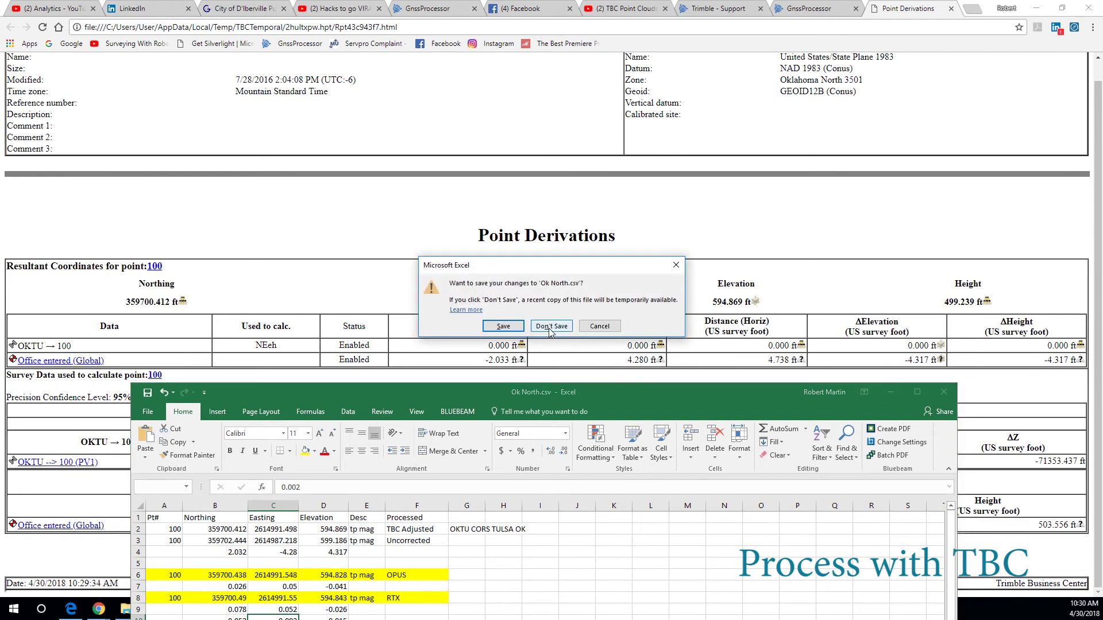
click(600, 326)
- Minimize Excel and Chrome, then start and cancel adding a predefined station site, leaving the station list unchanged
click(891, 393)
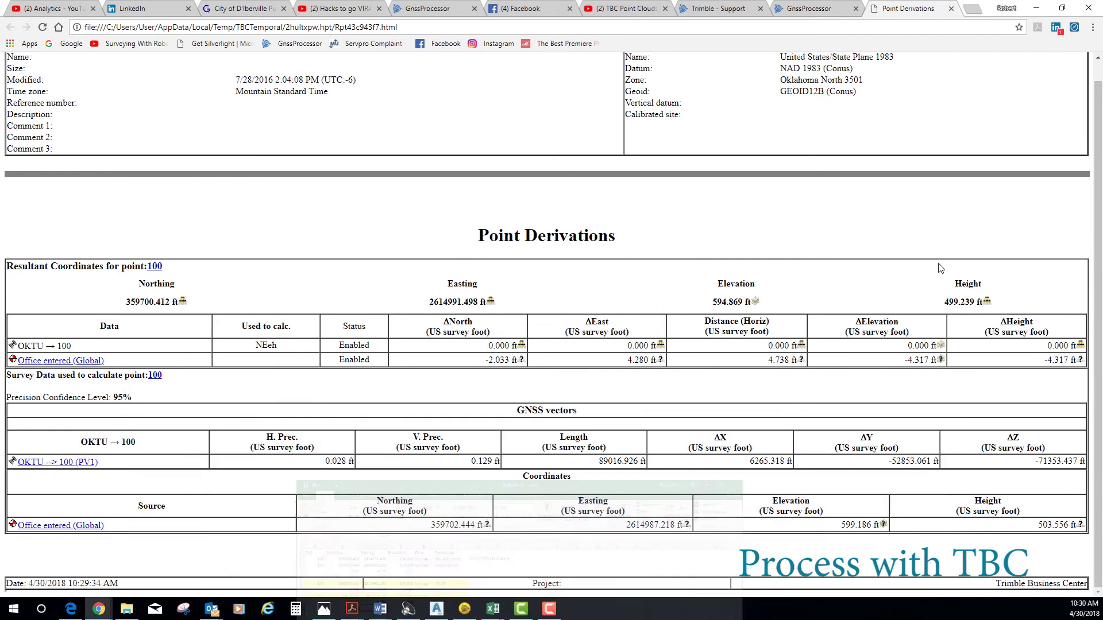
click(1036, 8)
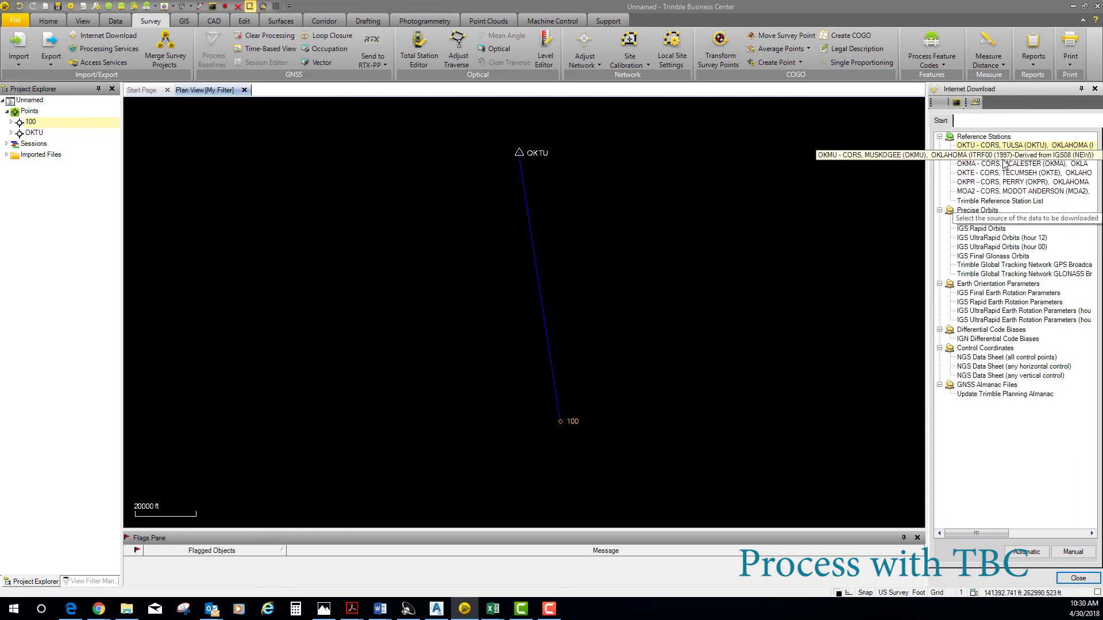
click(976, 102)
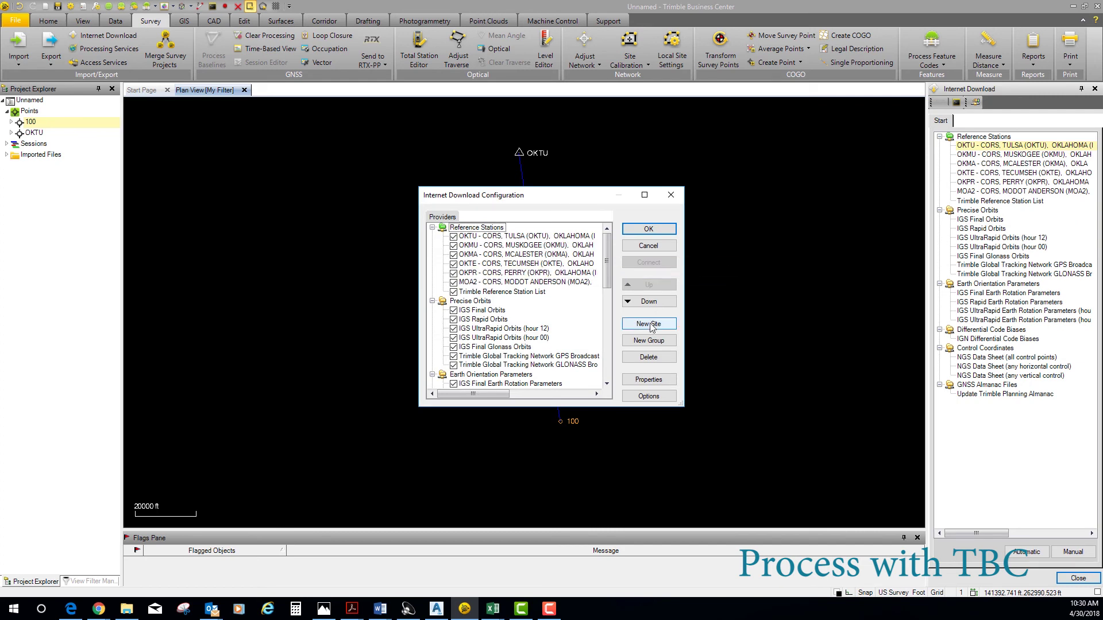
click(644, 325)
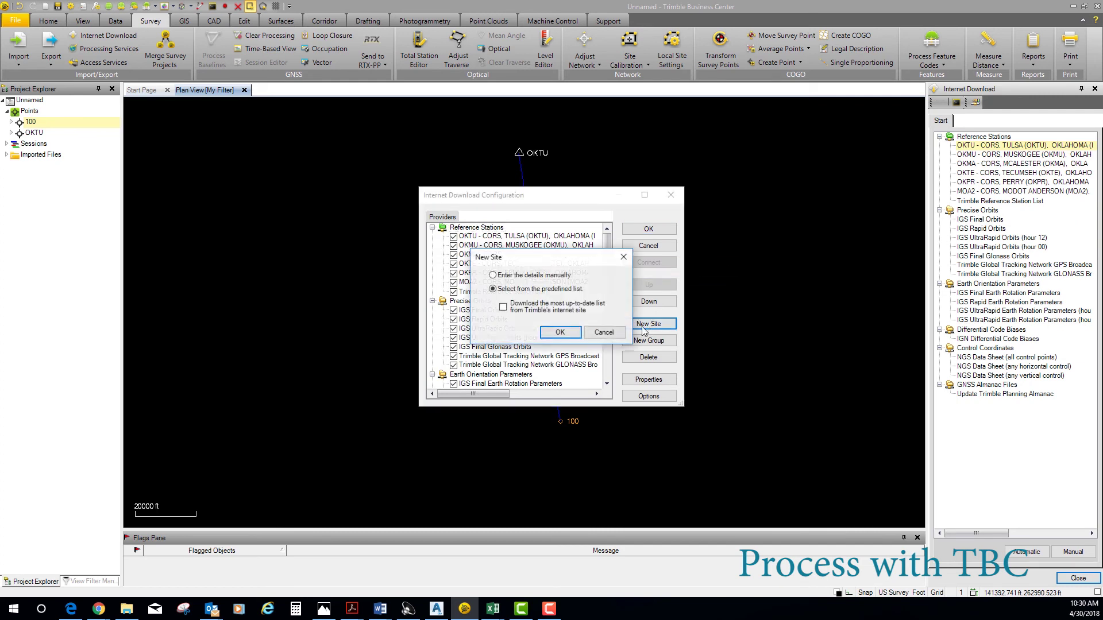
click(572, 332)
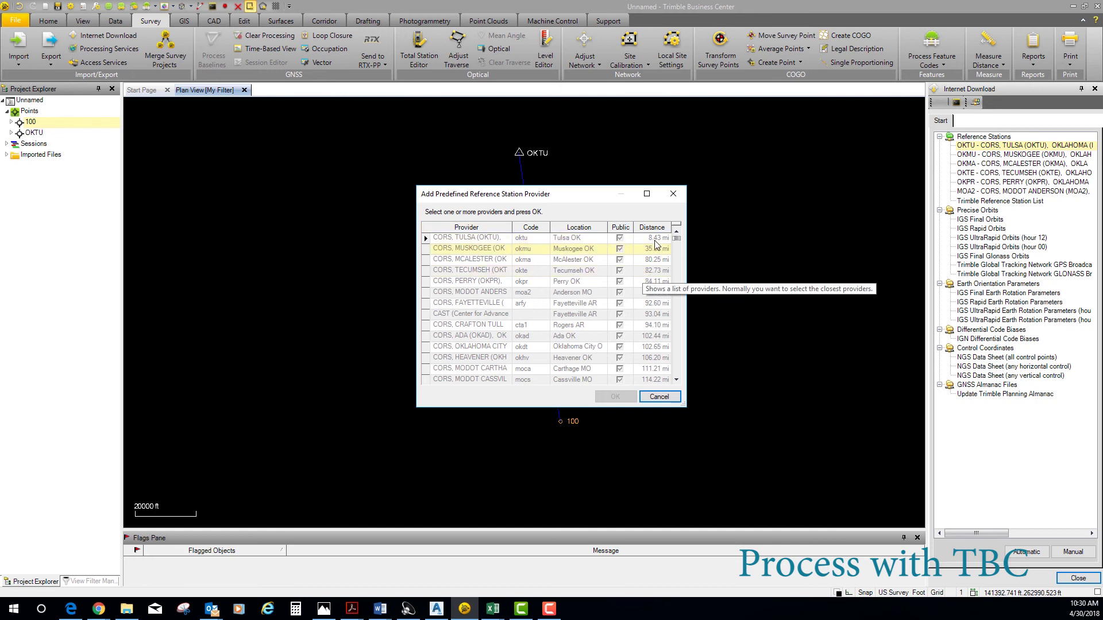
click(653, 399)
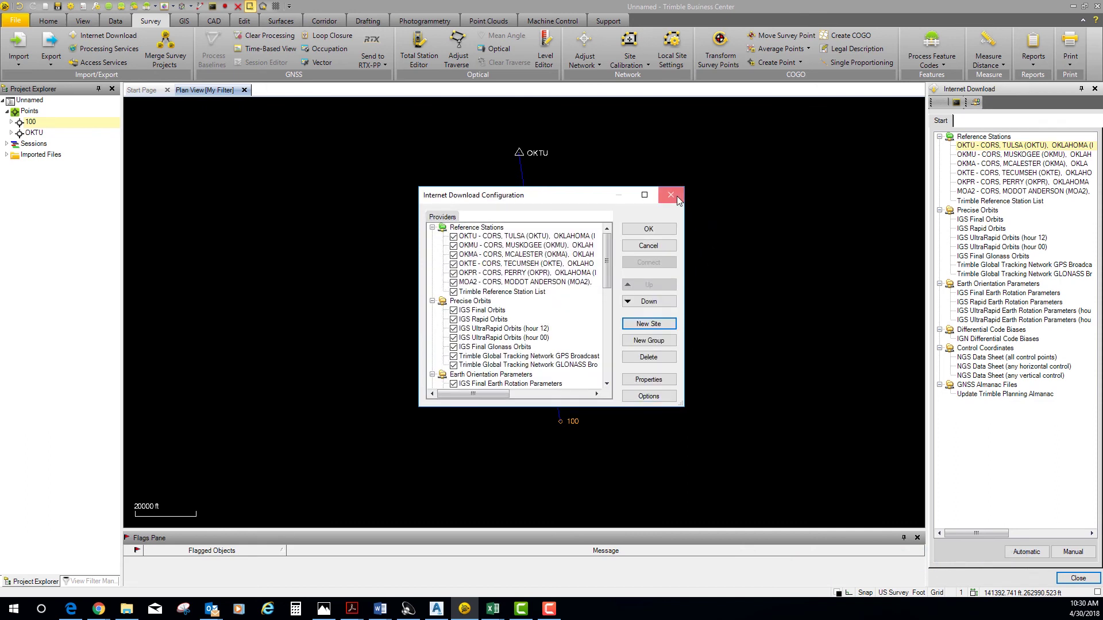
click(673, 193)
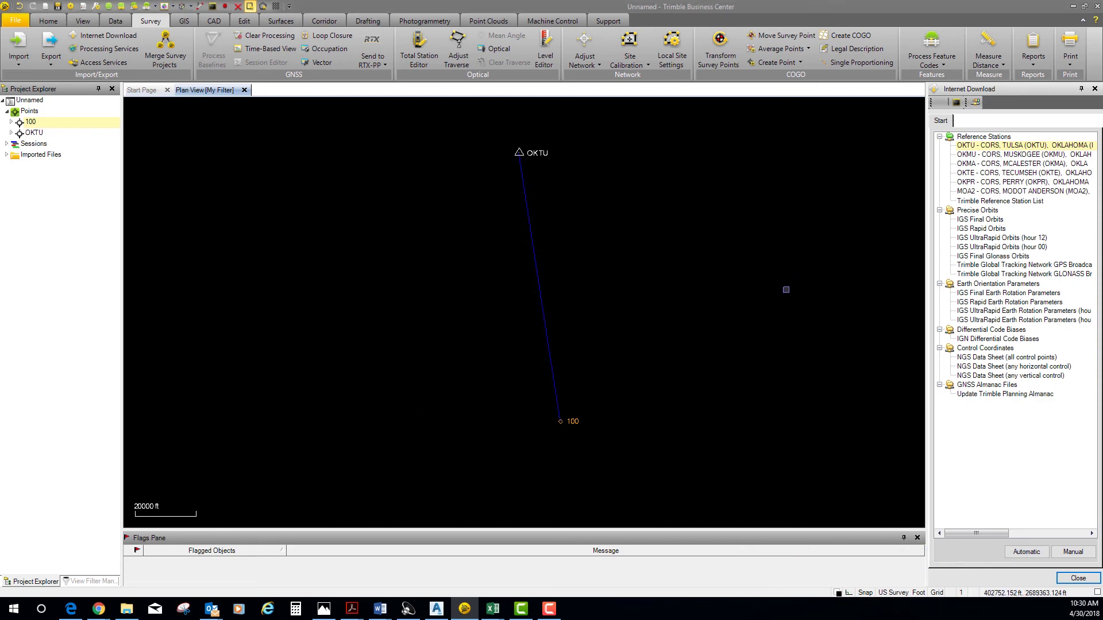